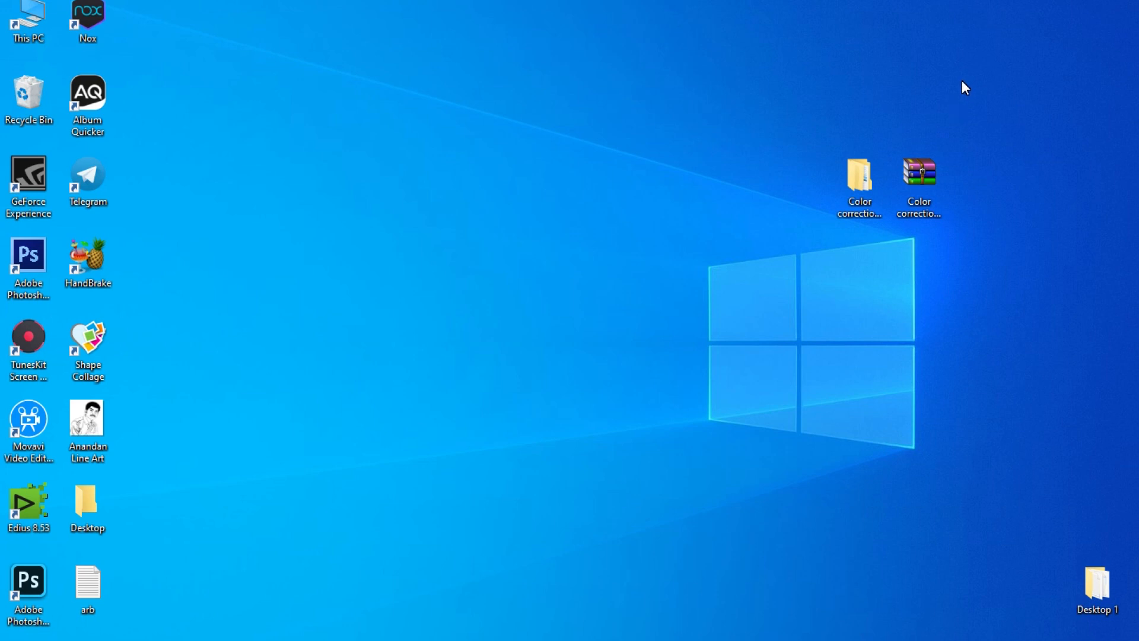
click(926, 169)
right_click(927, 172)
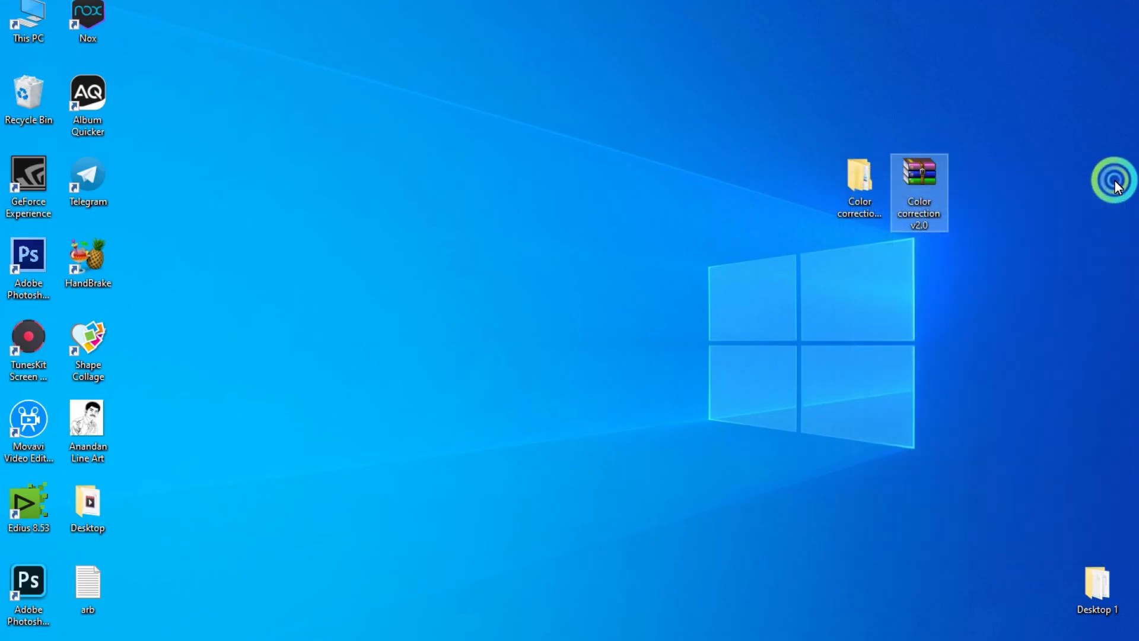
click(972, 284)
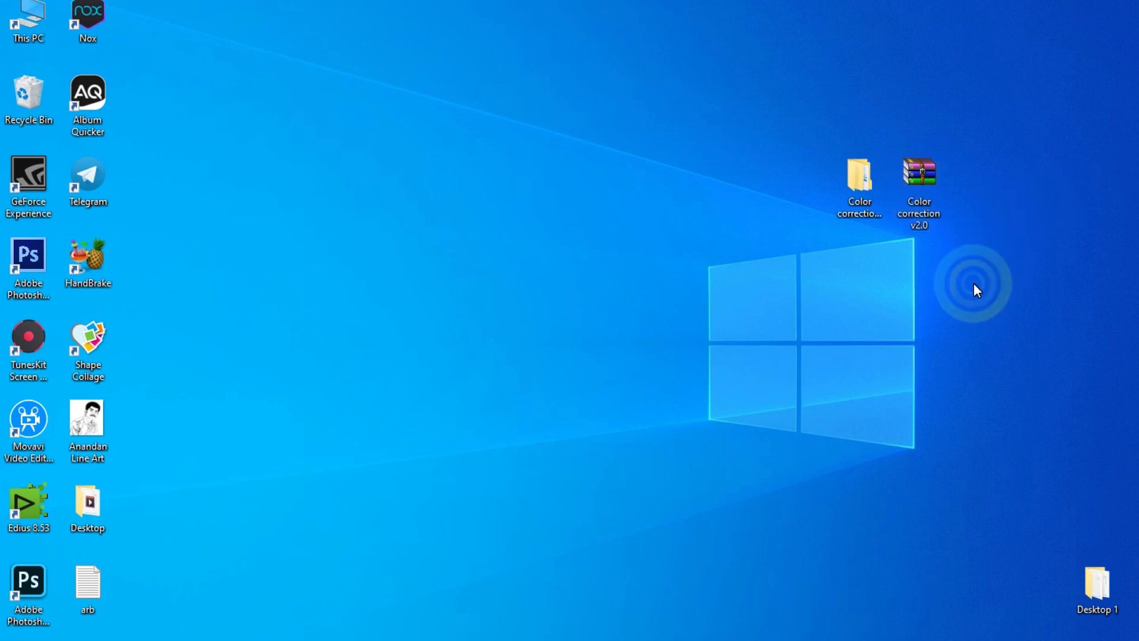
click(674, 189)
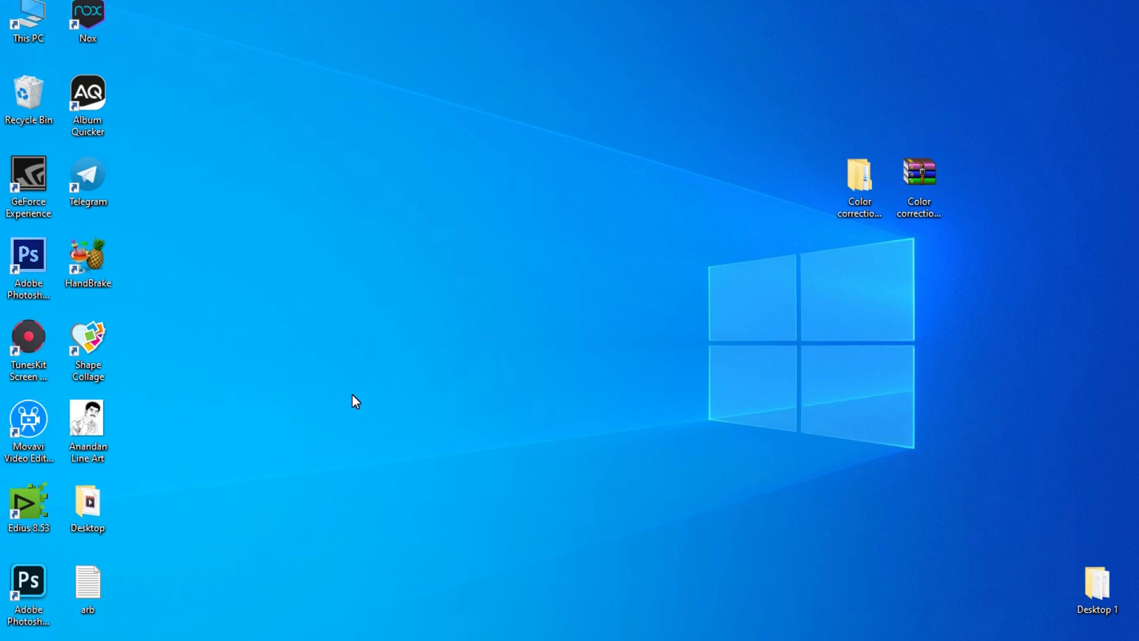
- Extract the Color correction v2.0 archive into its own desktop folder and open the plug-in folder inside it
right_click(922, 167)
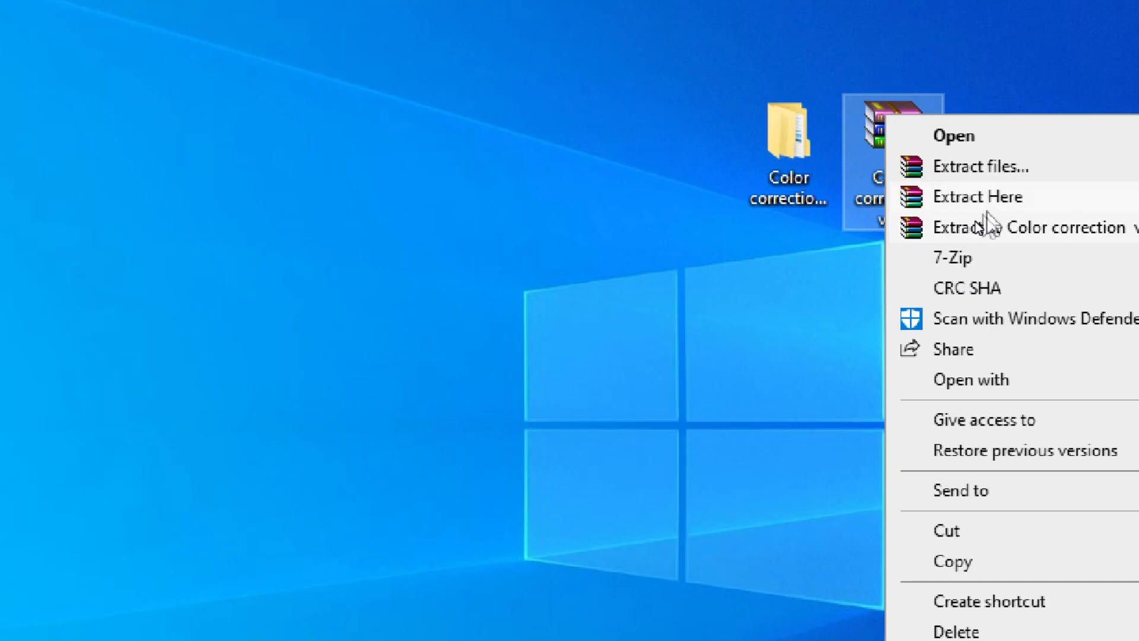
click(1008, 236)
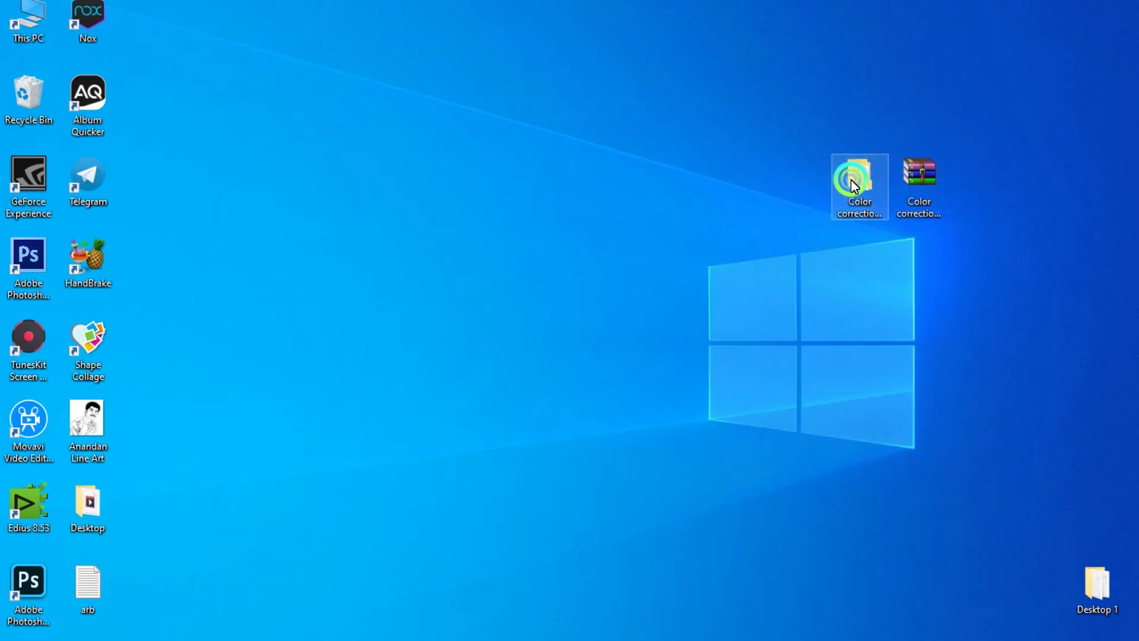
double_click(851, 179)
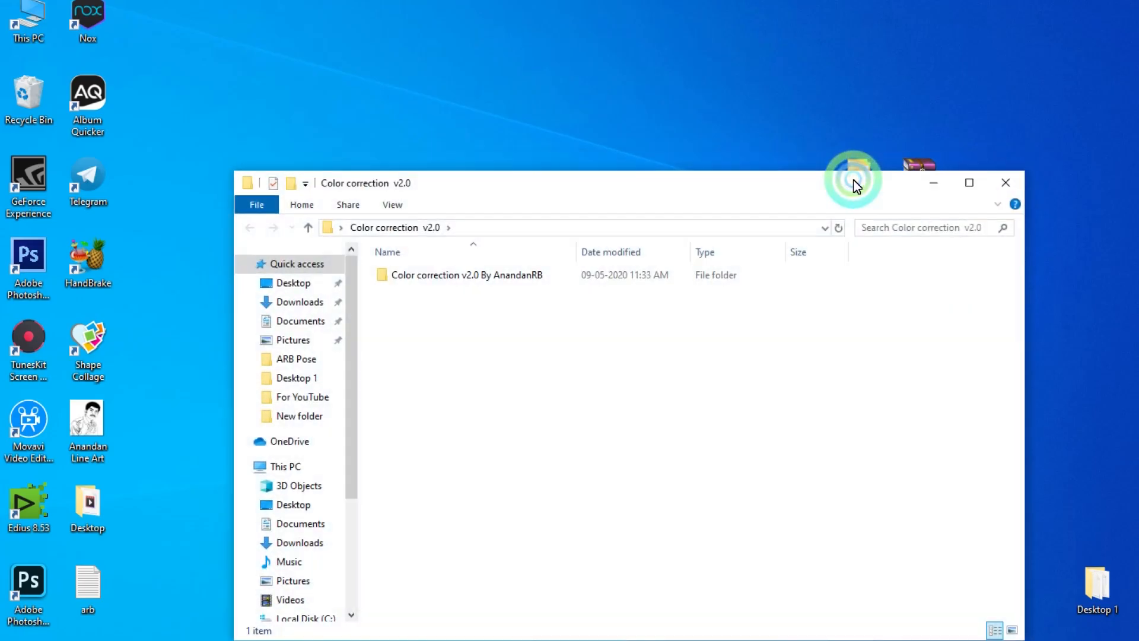
double_click(421, 282)
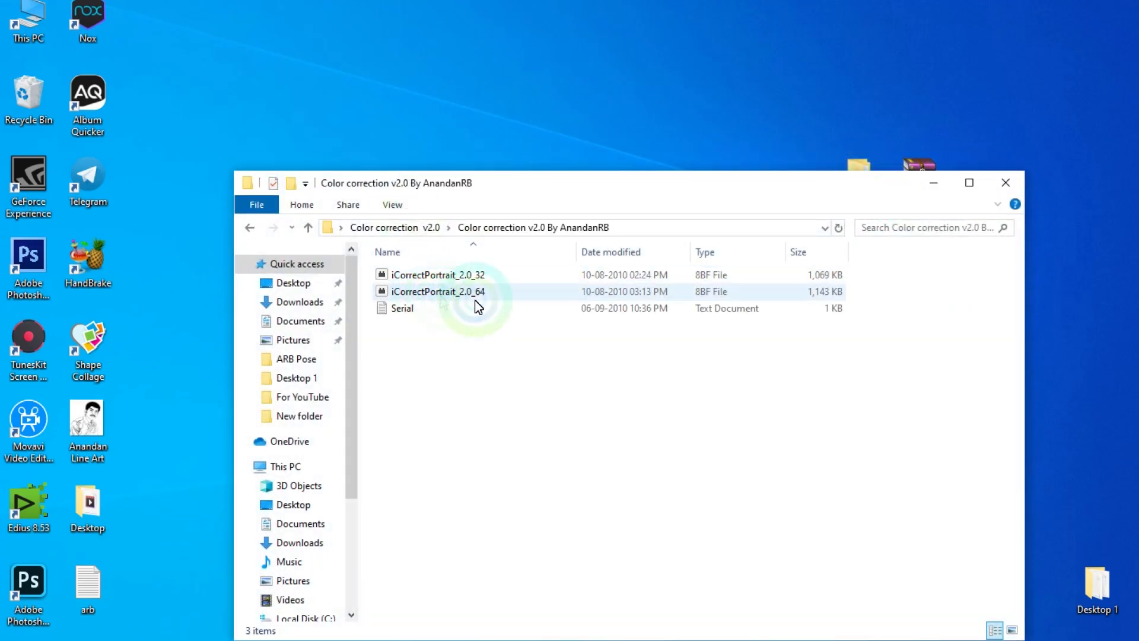
- Examine the iCorrectPortrait_2.0_32, iCorrectPortrait_2.0_64 and Serial files, and close the folder
drag(869, 277, 784, 300)
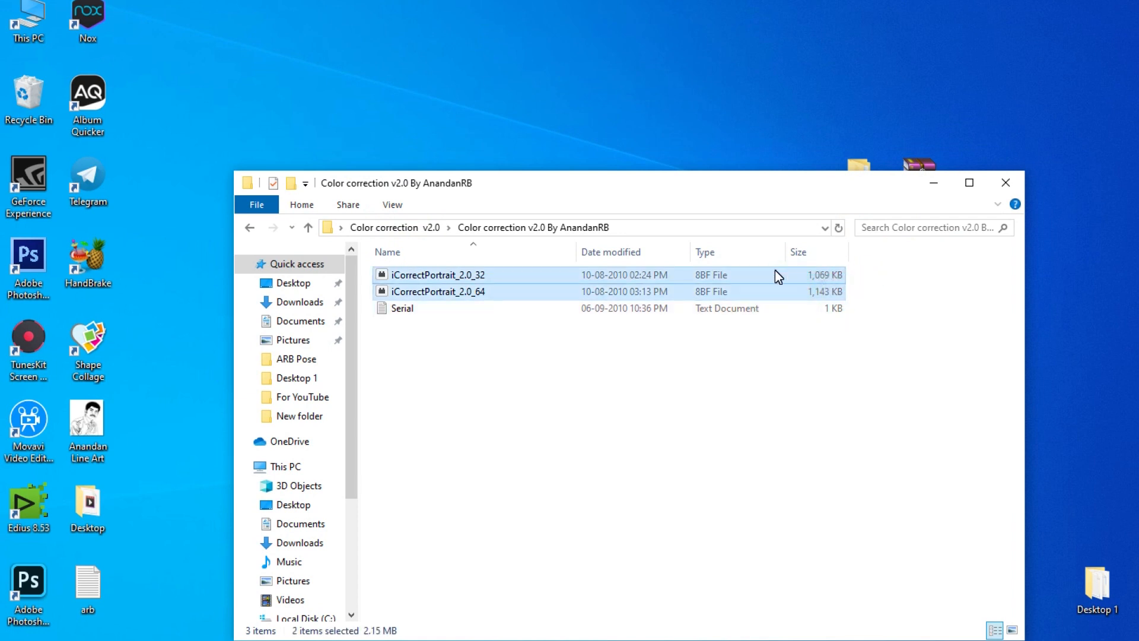
click(489, 277)
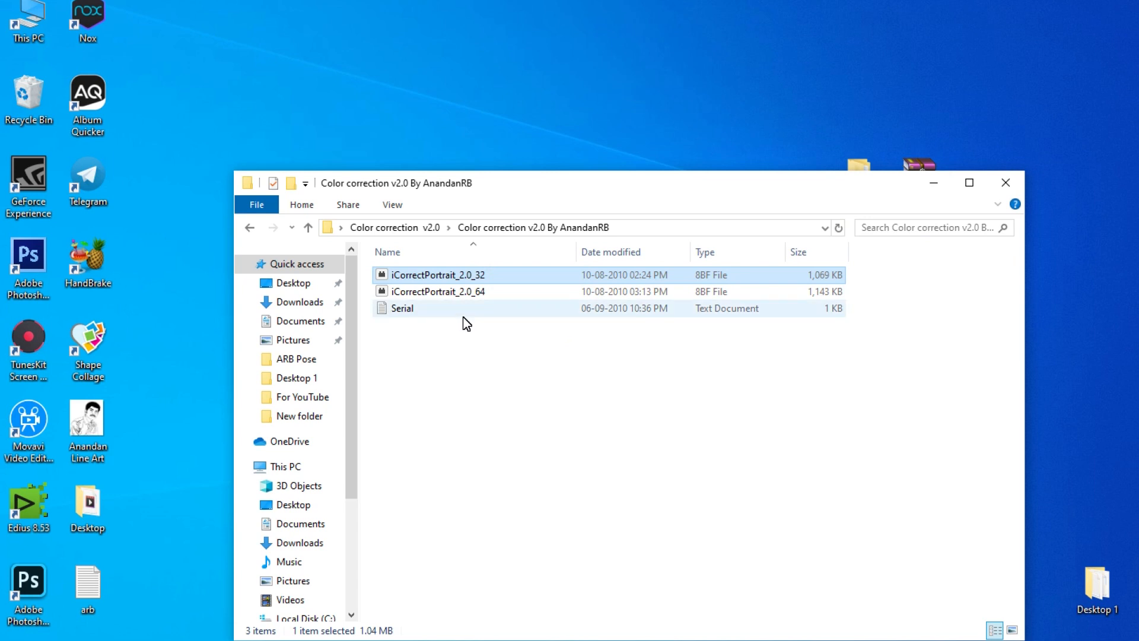
click(439, 311)
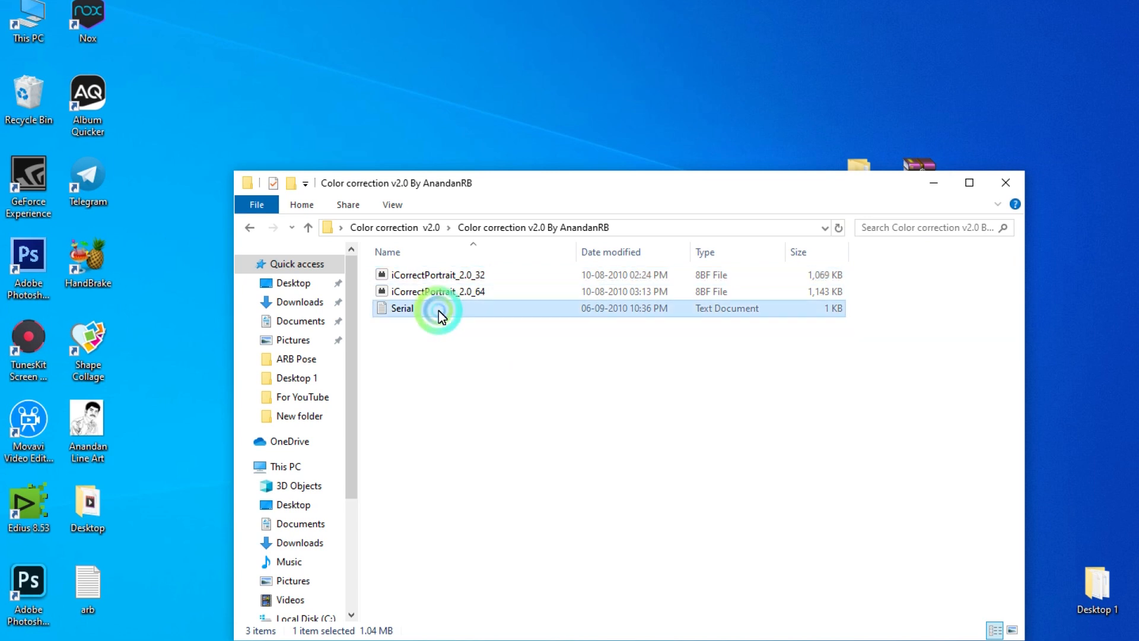
click(1005, 182)
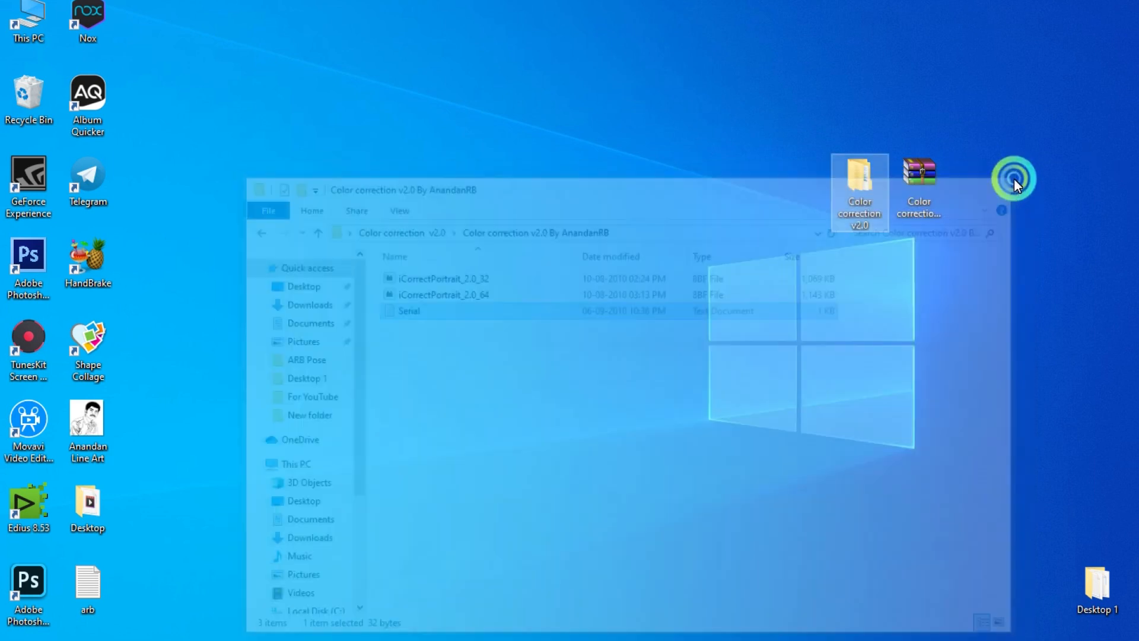
- Refresh the desktop and open the Adobe Photoshop 2020 installation folder from its shortcut in a maximized window
right_click(458, 233)
click(497, 281)
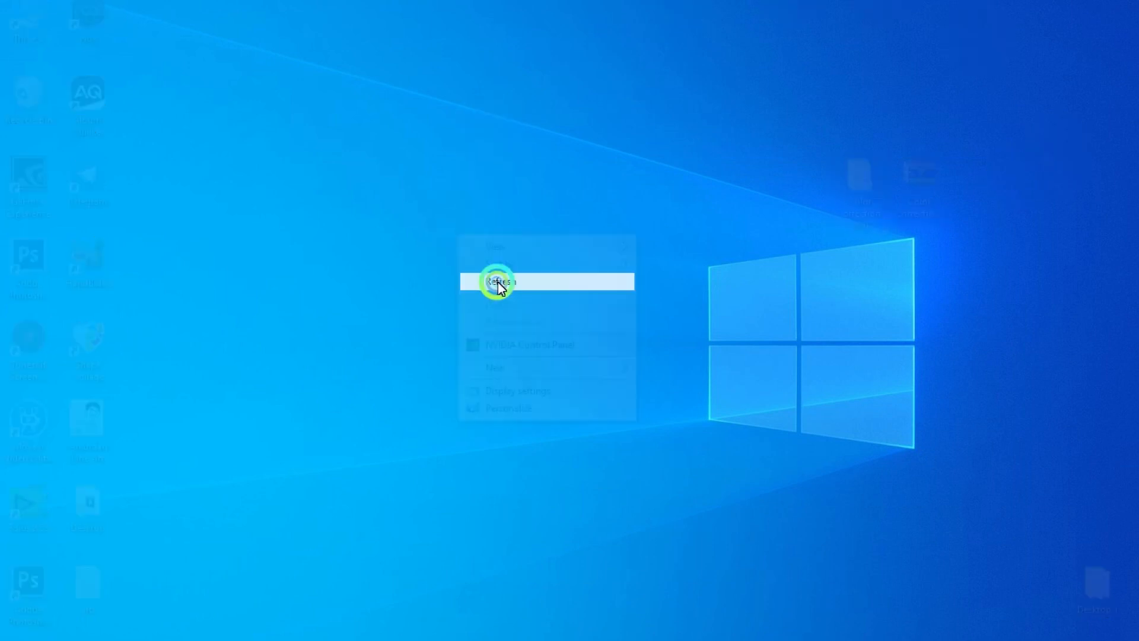
right_click(34, 570)
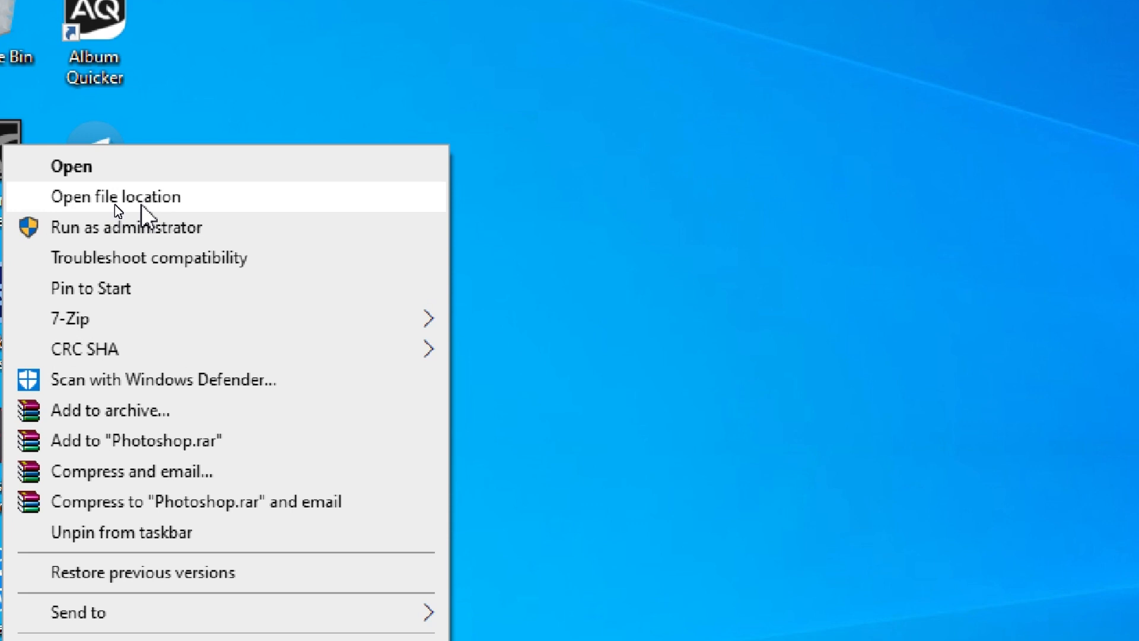
click(115, 204)
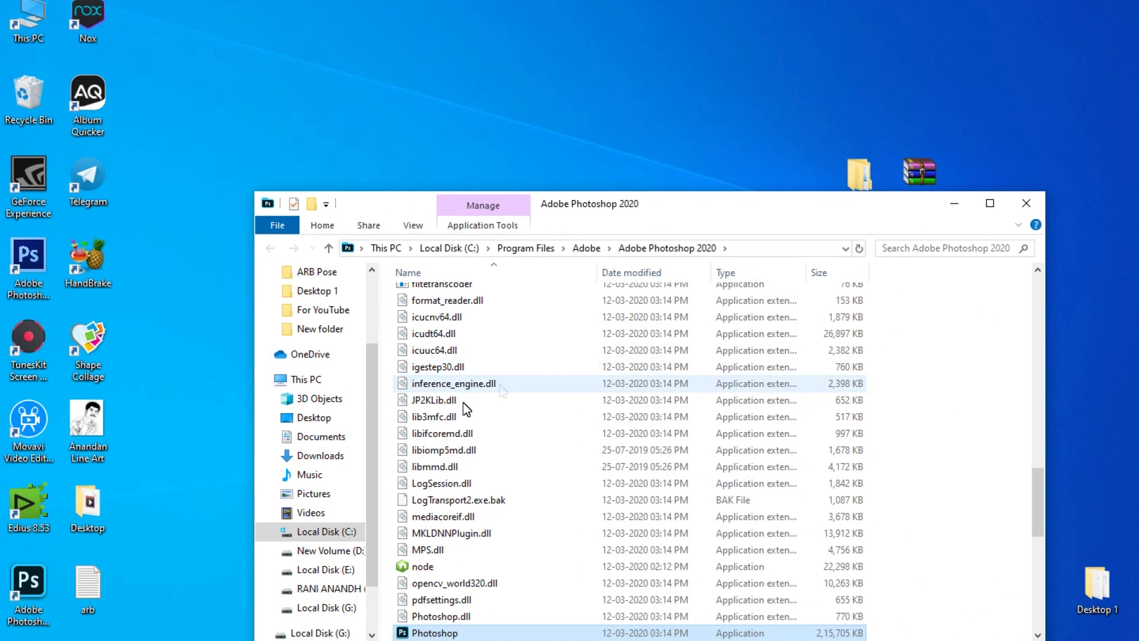
click(994, 204)
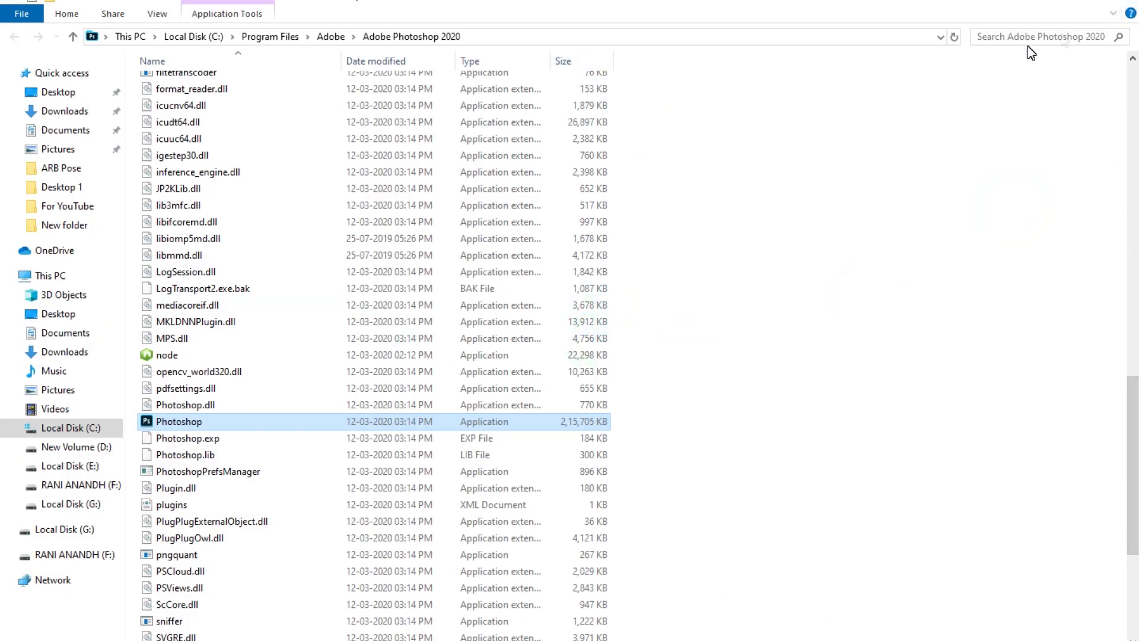
scroll(603, 350, up, 20)
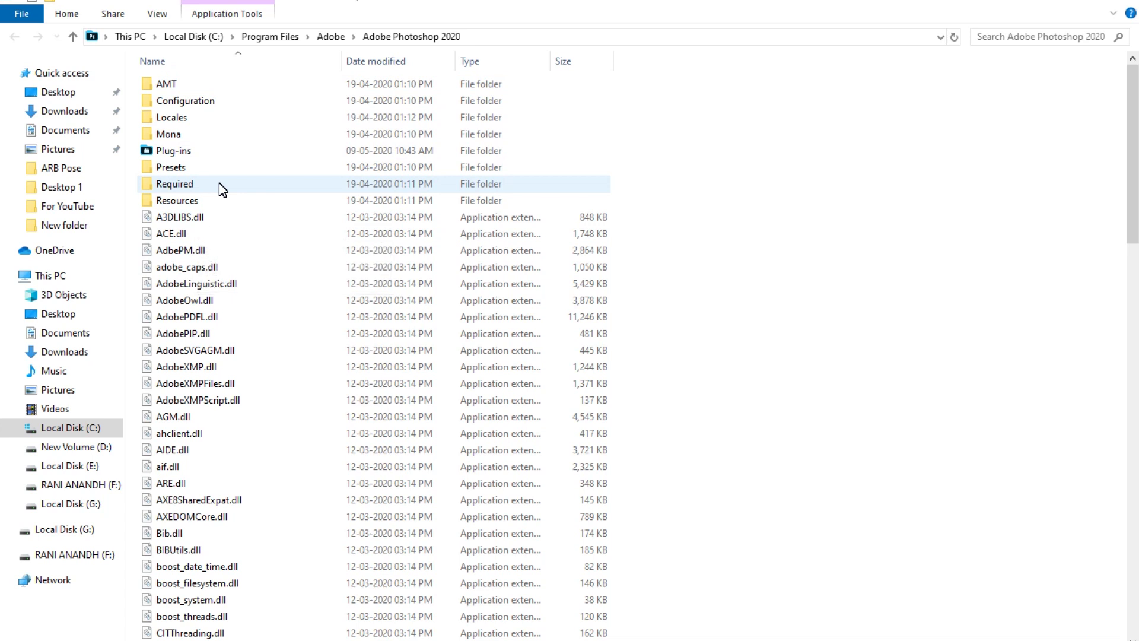
click(179, 153)
double_click(179, 153)
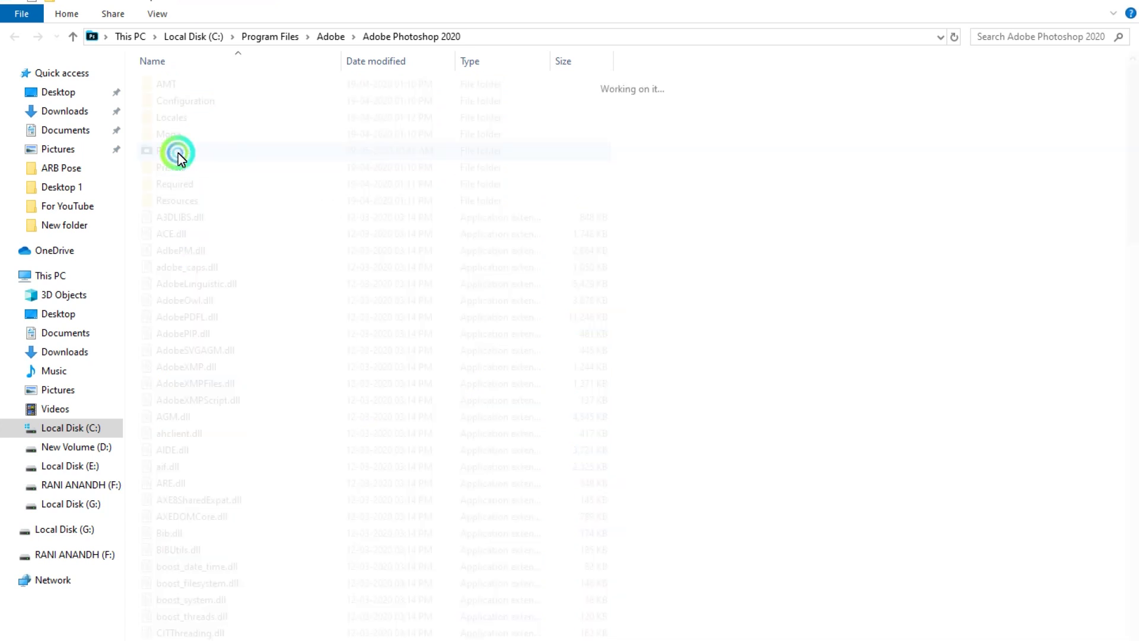
click(14, 36)
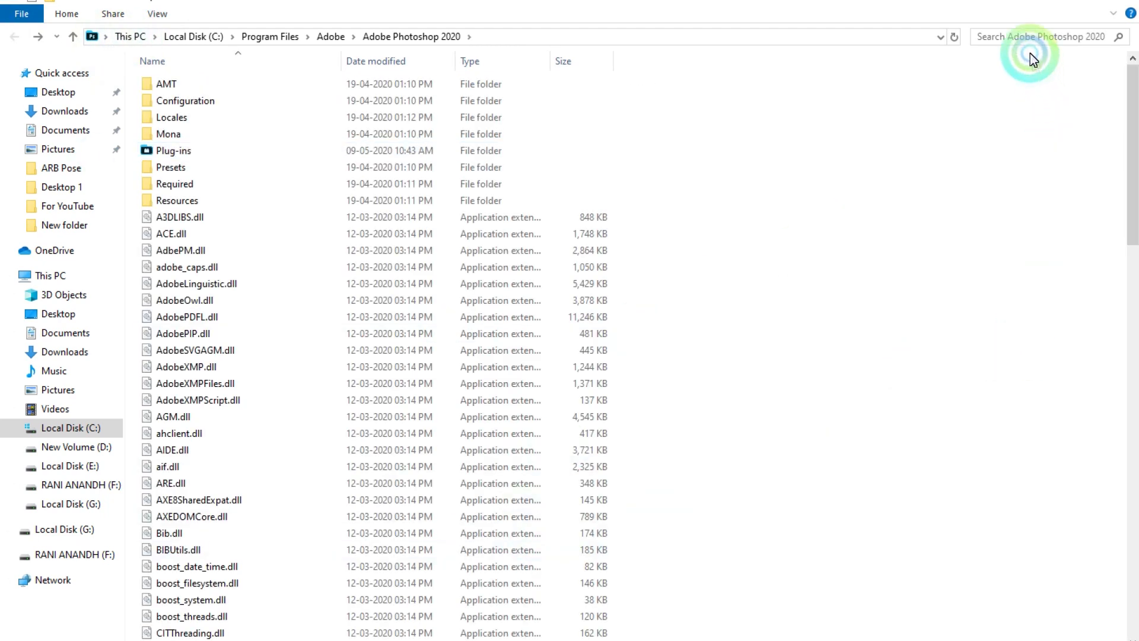
- Search the Adobe Photoshop 2020 folder for "fil" and open the Filters folder under Required\Plug-ins
click(1026, 37)
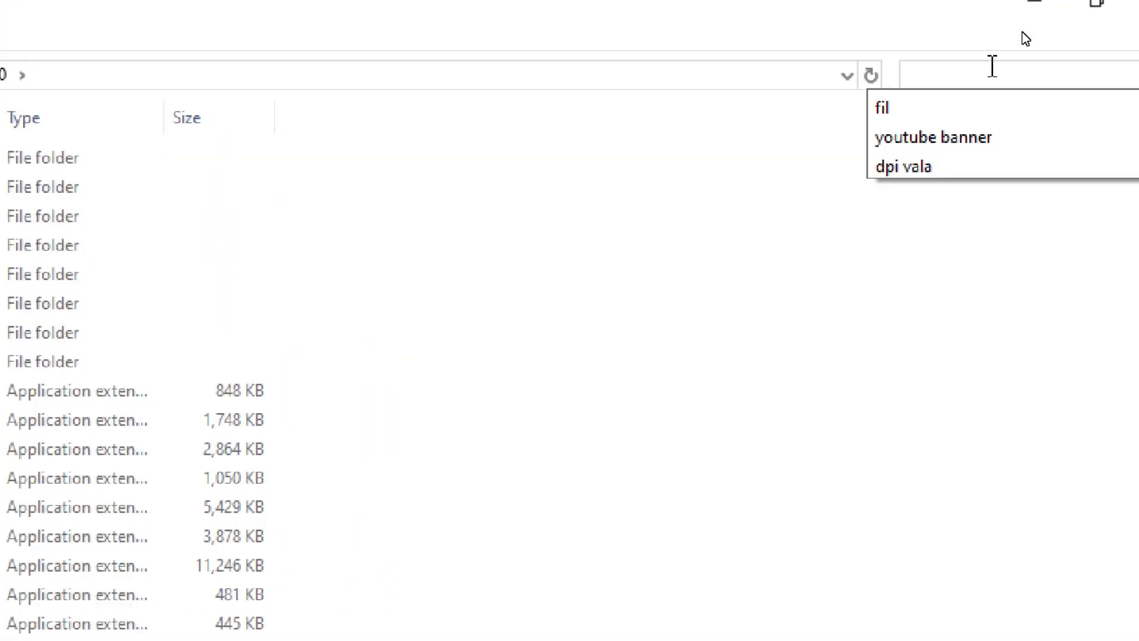
text(fil)
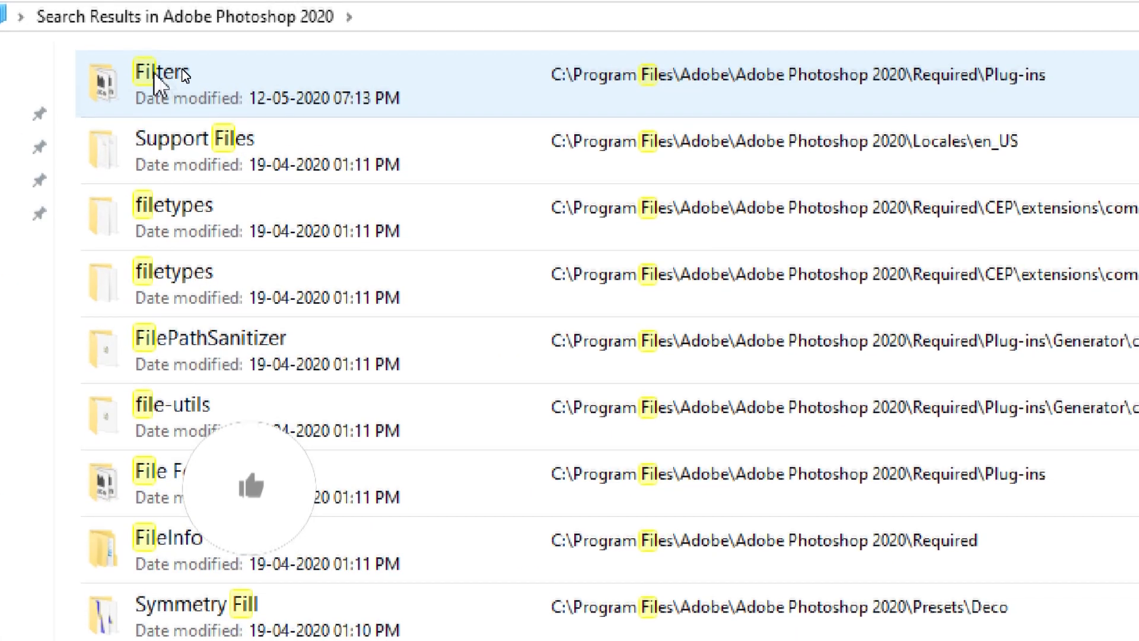
click(195, 67)
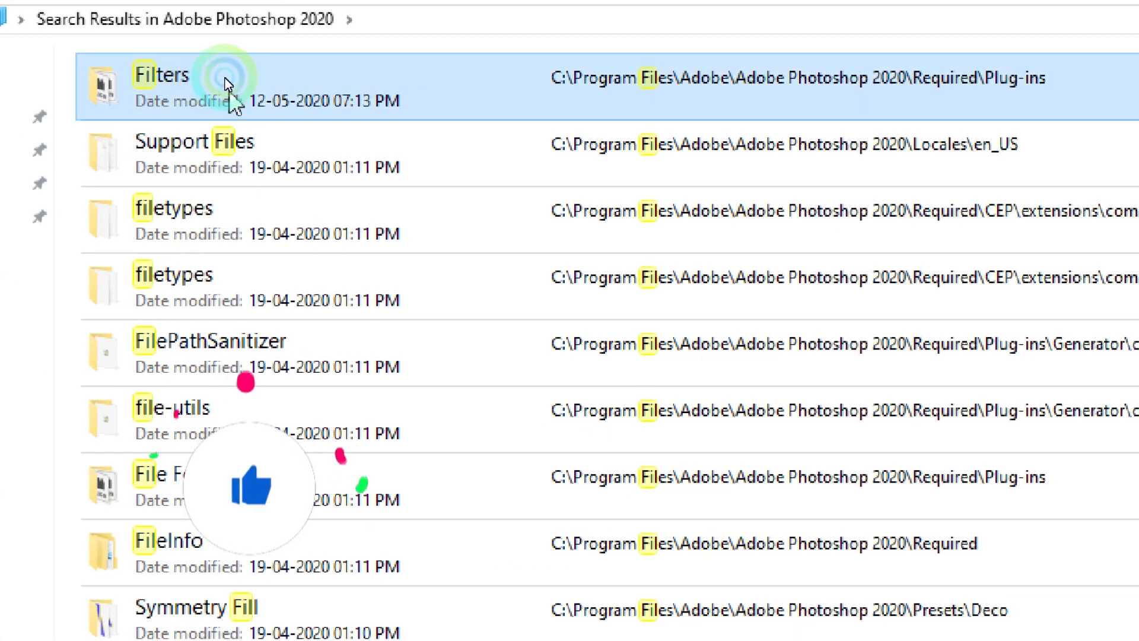
double_click(241, 77)
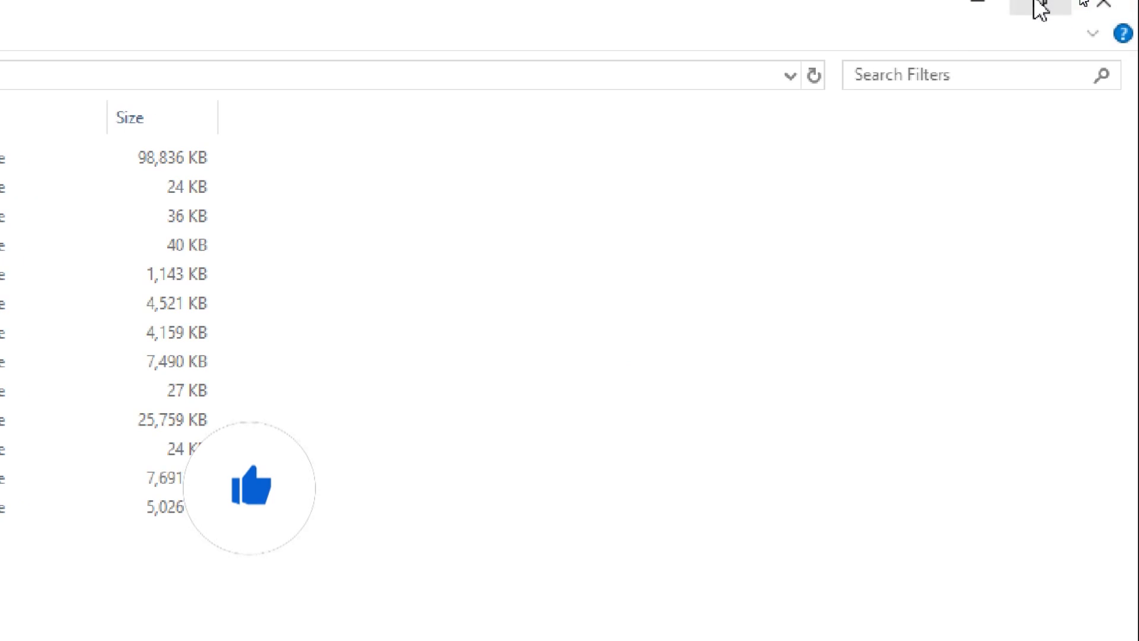
- Restore the Filters window to a smaller size and arrange it beside a second window showing the extracted Color correction v2.0 folder
click(1037, 4)
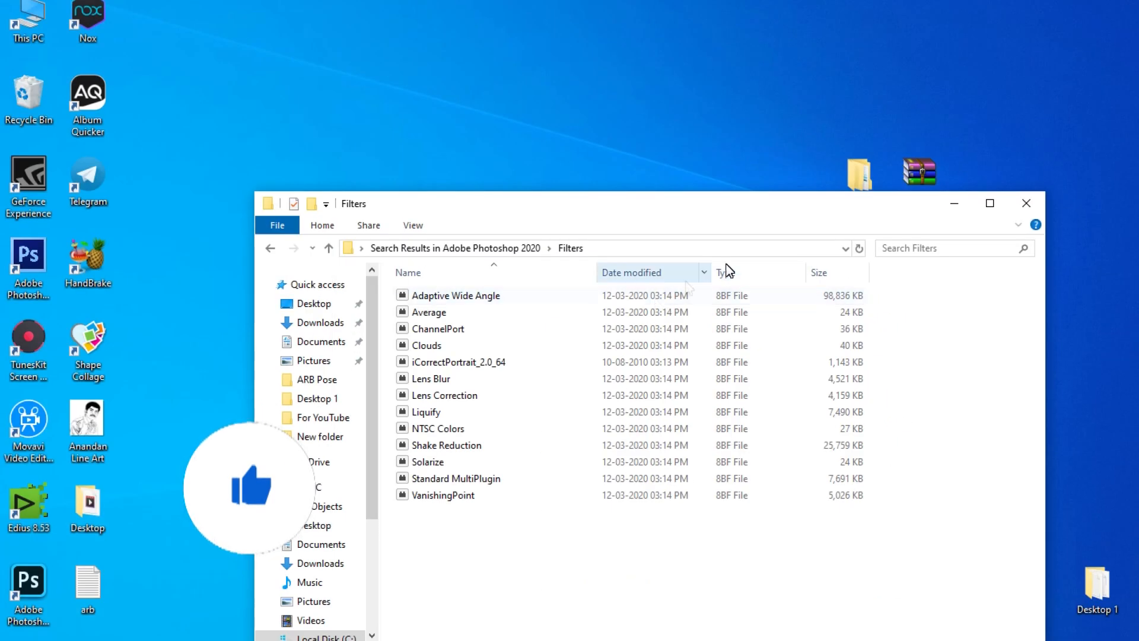
drag(742, 202, 454, 154)
click(859, 172)
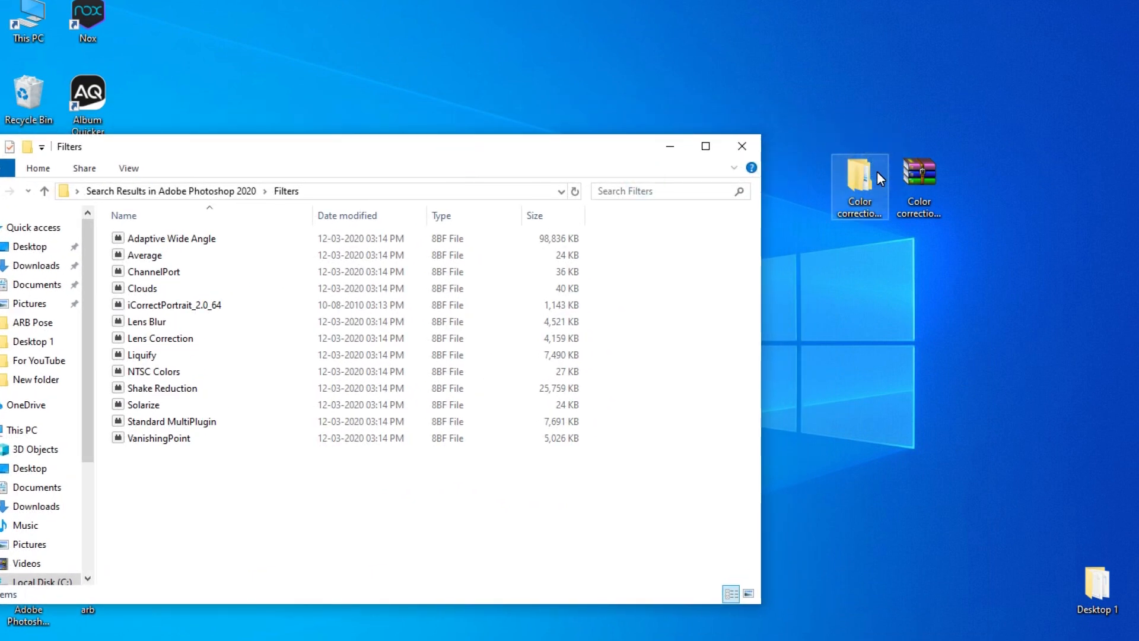
click(864, 175)
drag(395, 17, 950, 131)
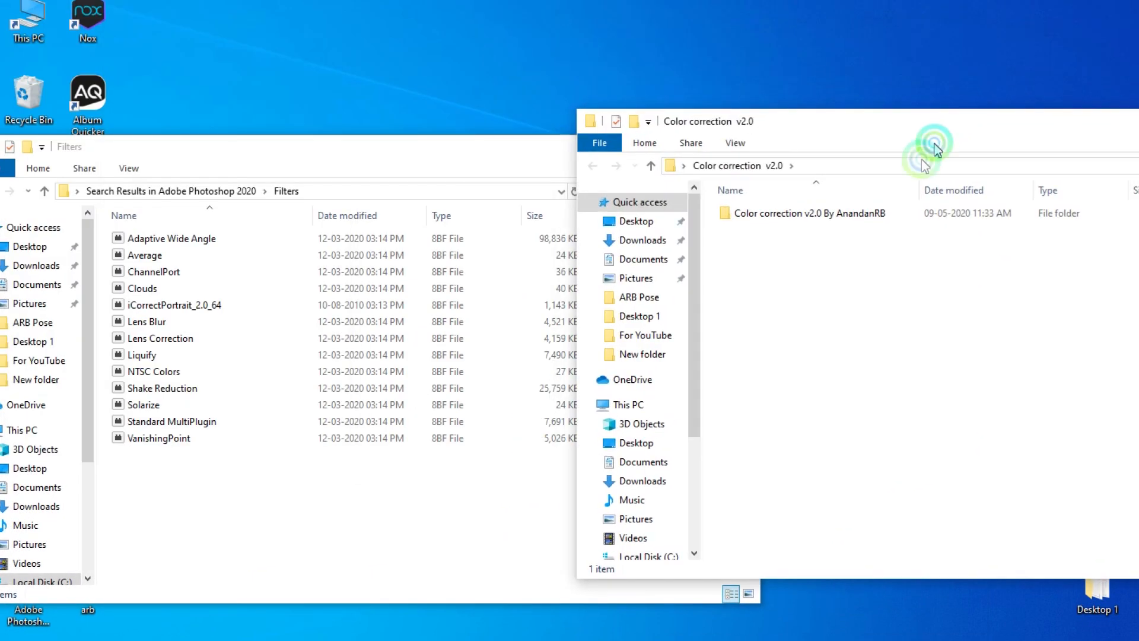
- Open the inner plug-in folder and select the iCorrectPortrait_2.0_64 file
double_click(864, 212)
click(839, 232)
click(865, 234)
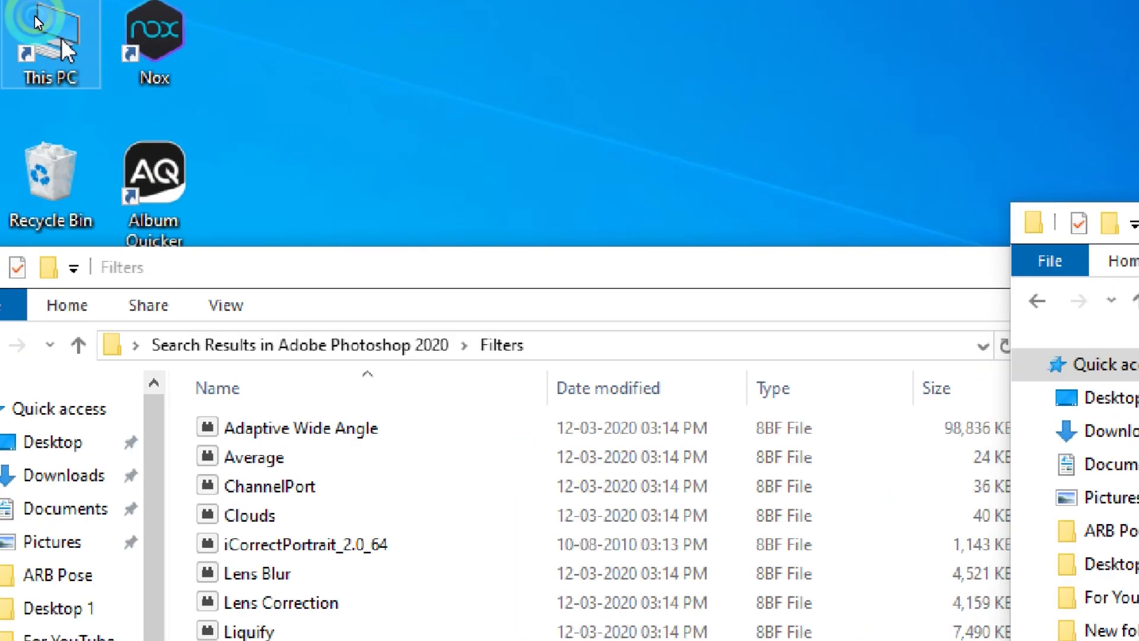
right_click(60, 37)
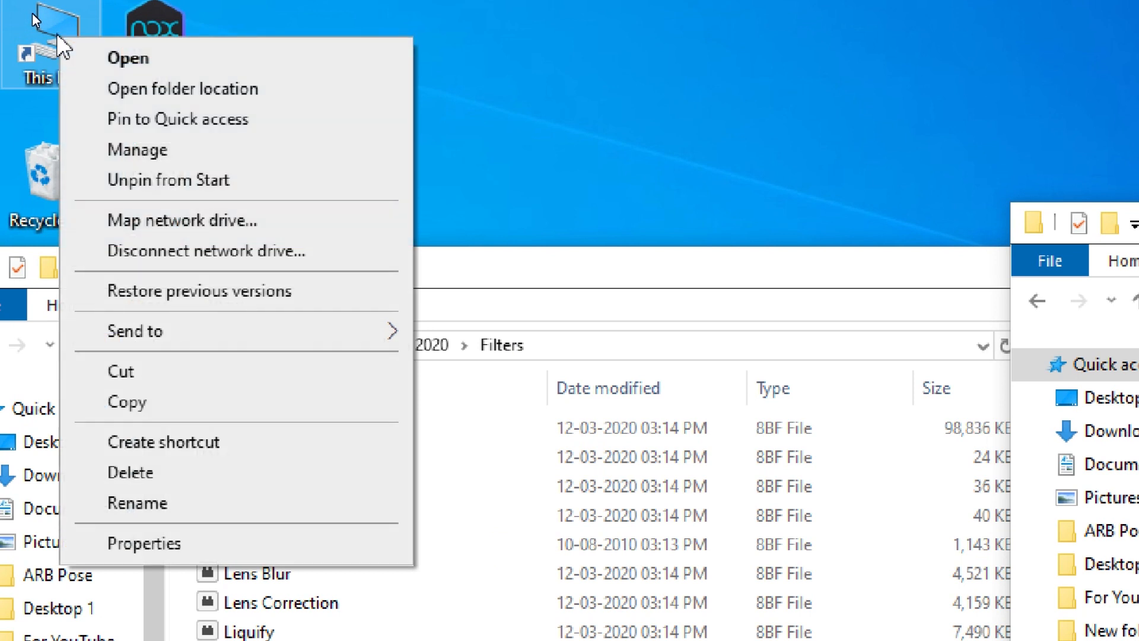
click(178, 534)
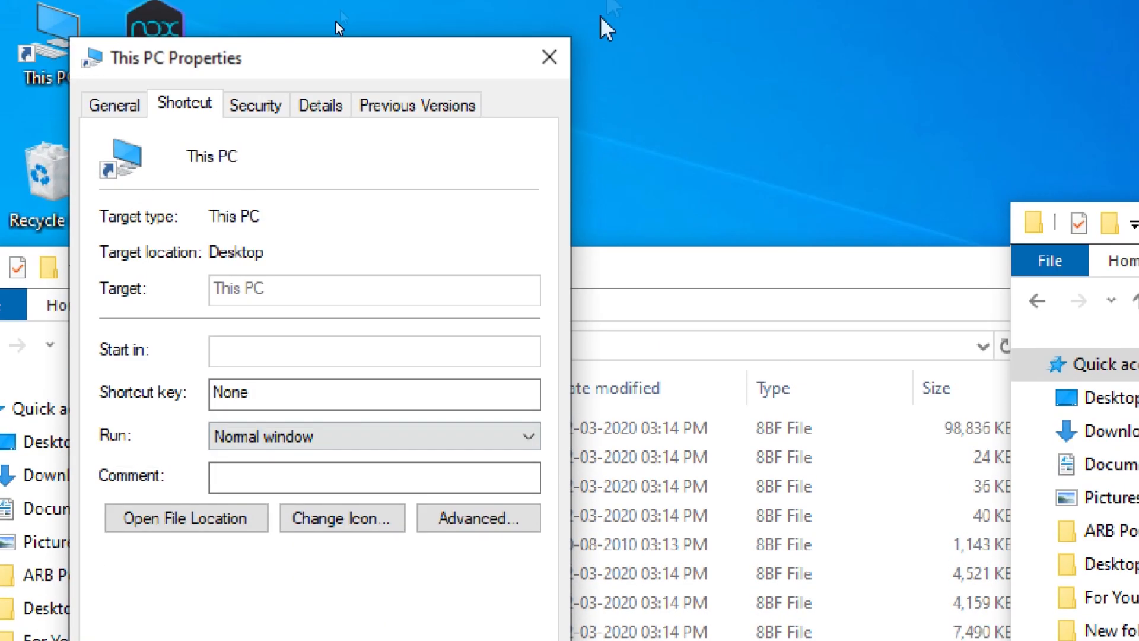
click(549, 57)
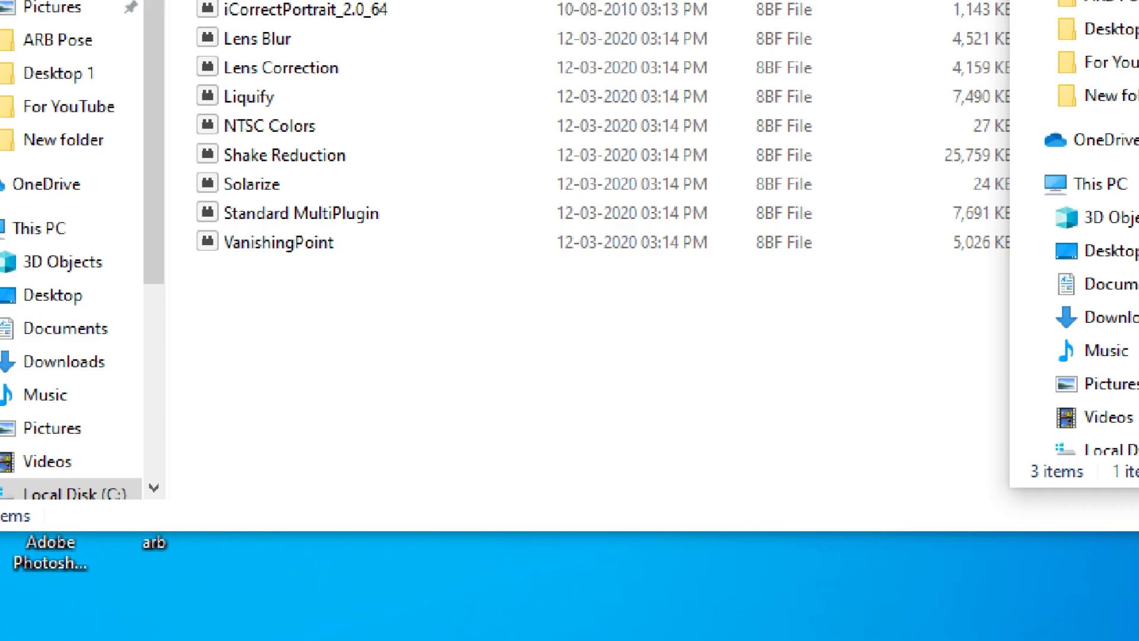
- Open the System About page in Windows Settings and check the system type under Device specifications
click(17, 629)
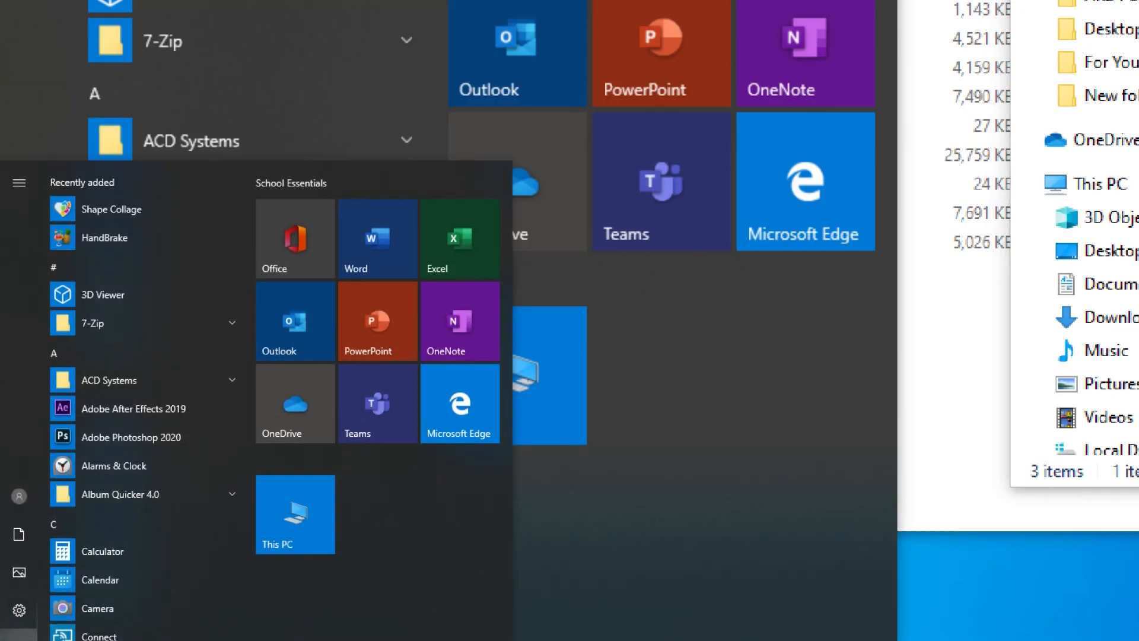
click(31, 618)
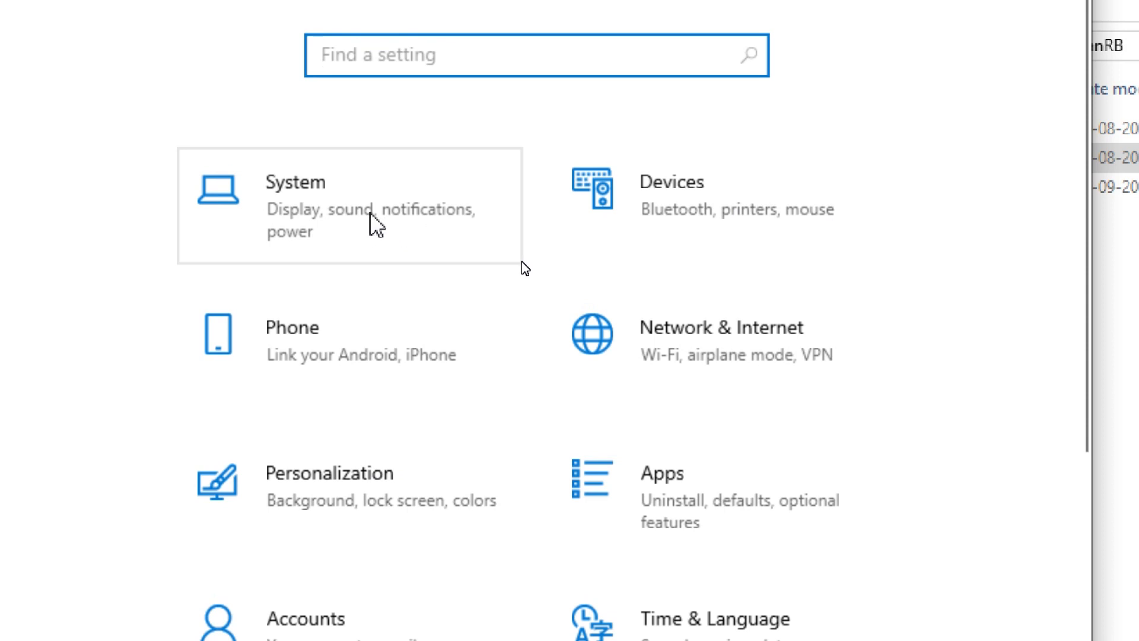
click(513, 258)
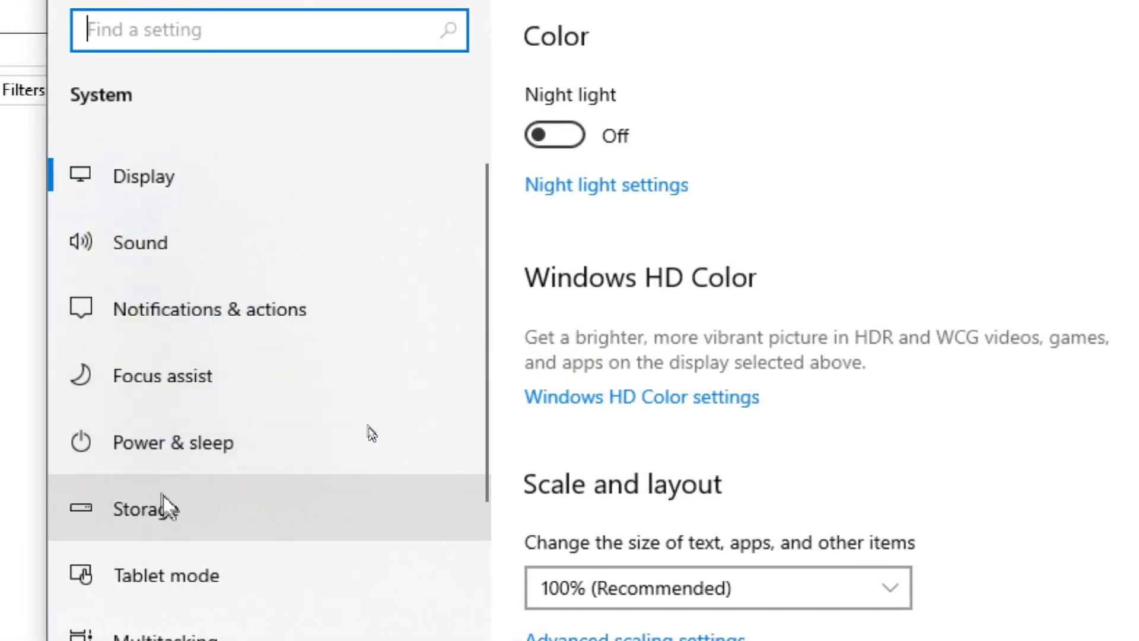
scroll(159, 487, down, 5)
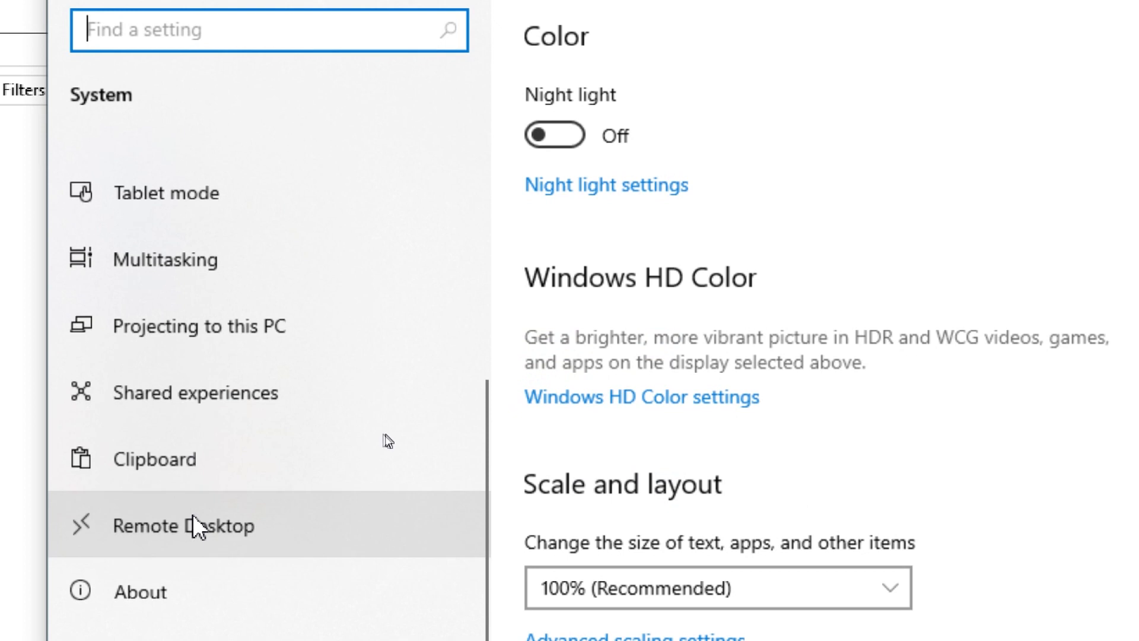
click(198, 587)
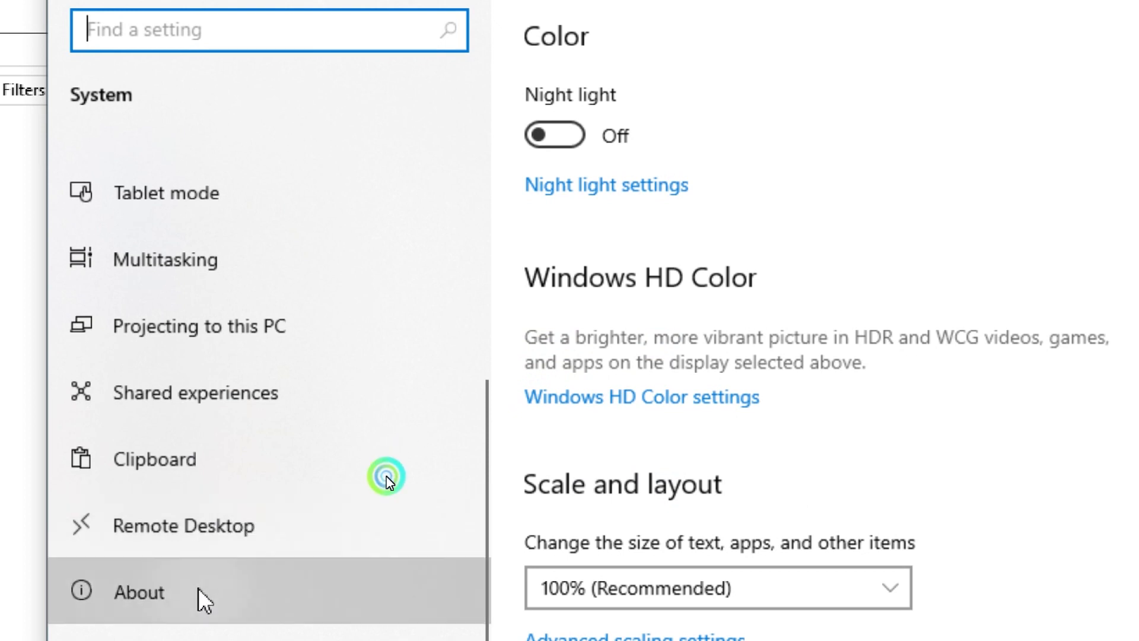
scroll(989, 475, down, 5)
scroll(987, 466, up, 5)
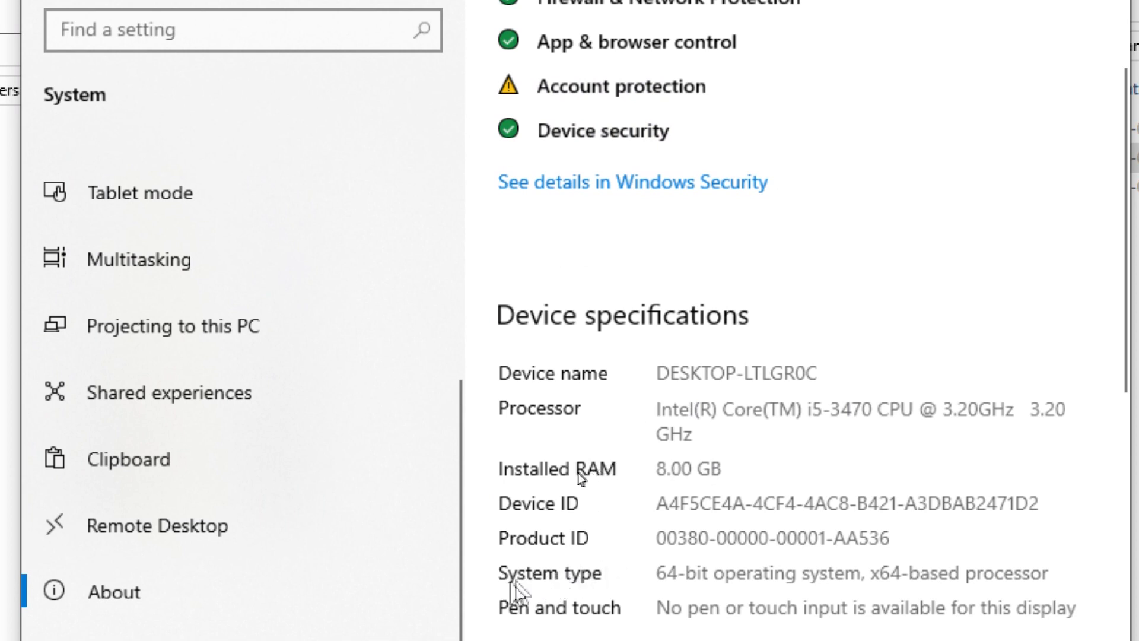
- Check the system type in the device specifications, return to the plug-in folder and copy the iCorrectPortrait_2.0_64 file
mouse_move(512, 577)
mouse_down()
mouse_move(828, 584)
mouse_move(825, 573)
mouse_up()
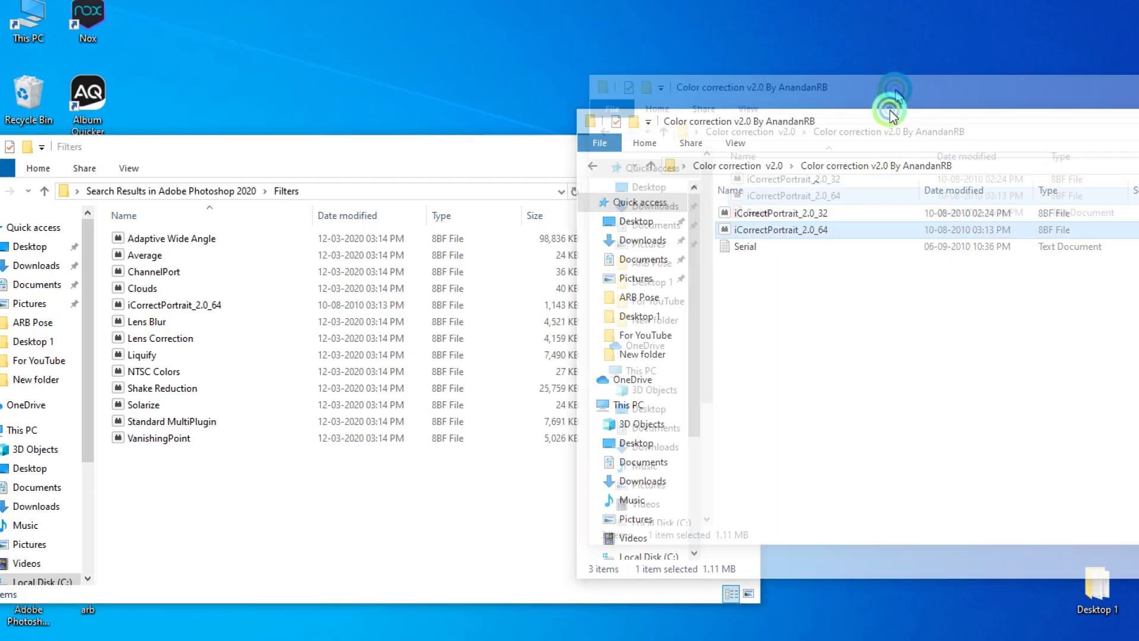
drag(890, 110, 829, 95)
click(803, 198)
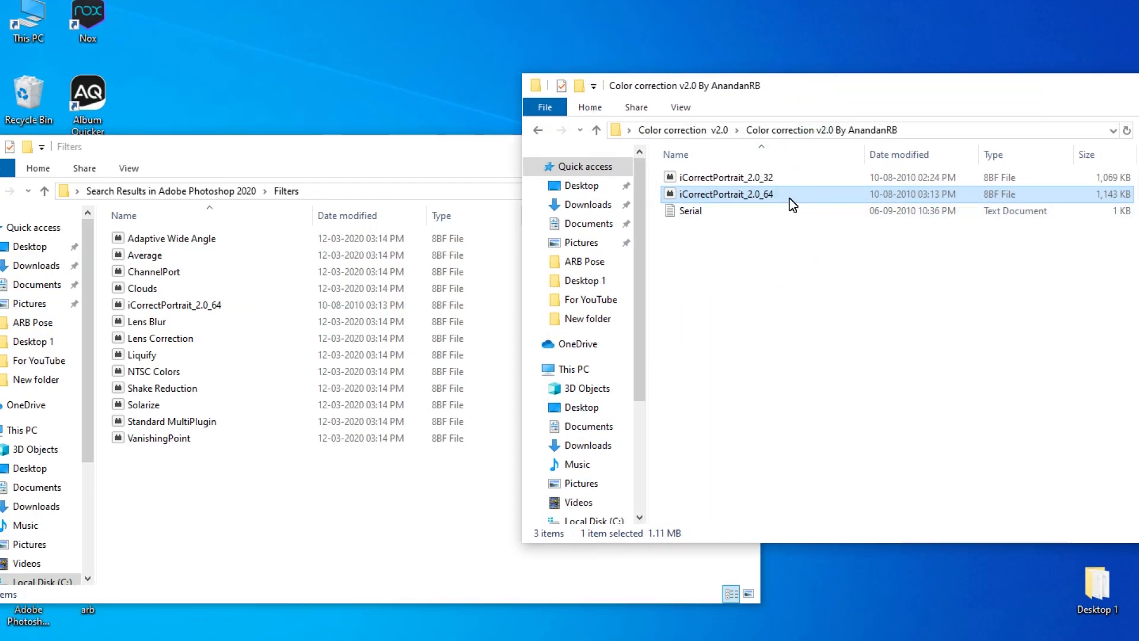
click(790, 199)
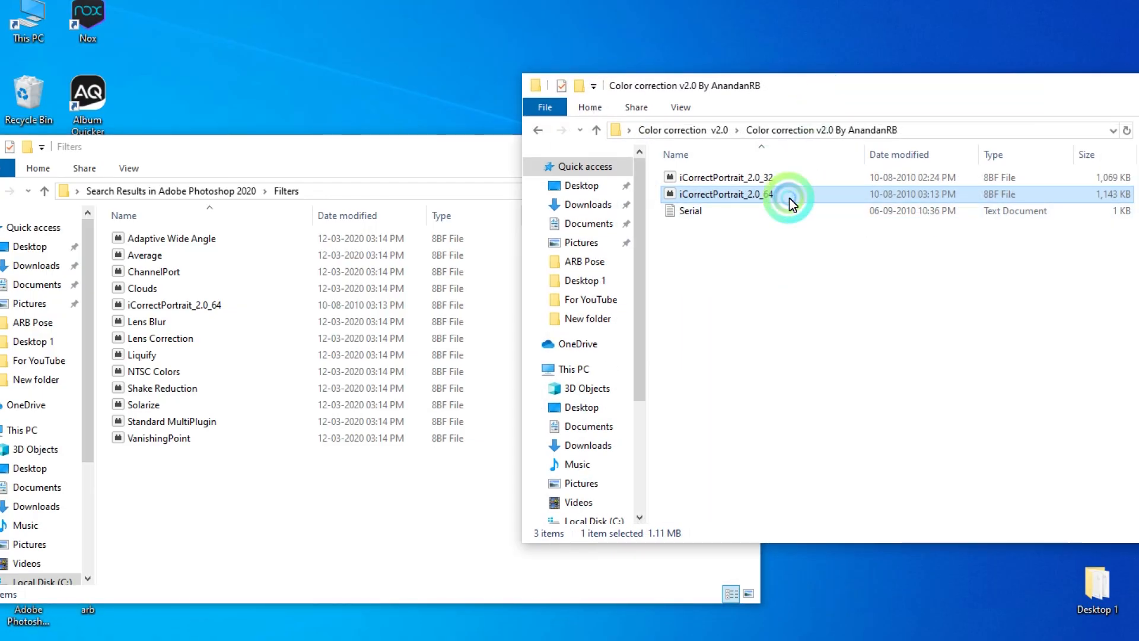
click(826, 197)
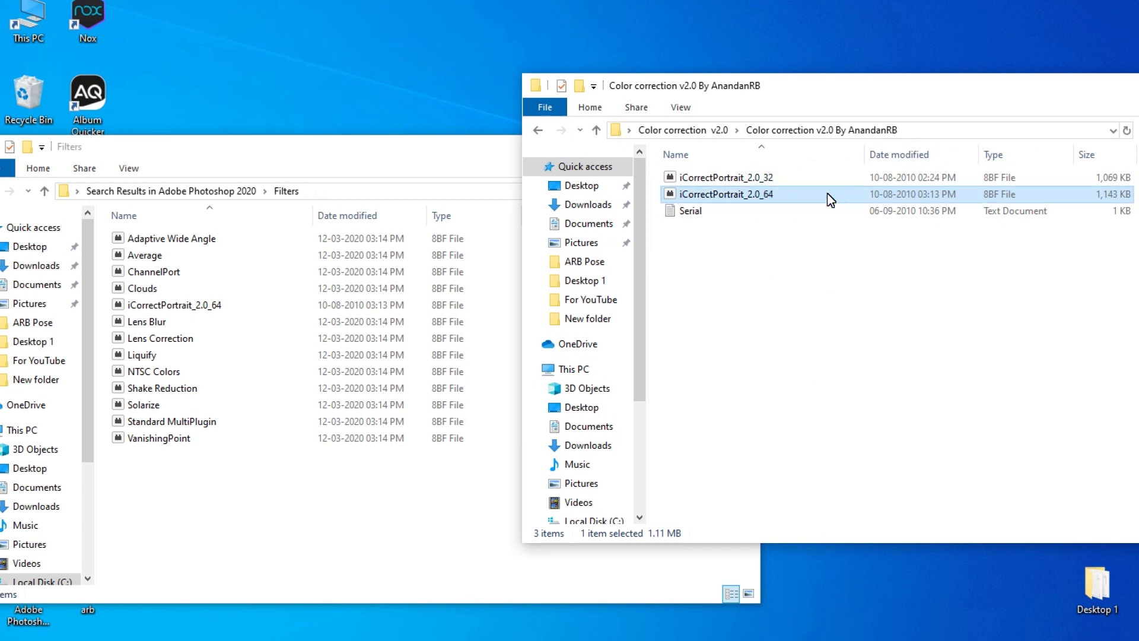
right_click(827, 193)
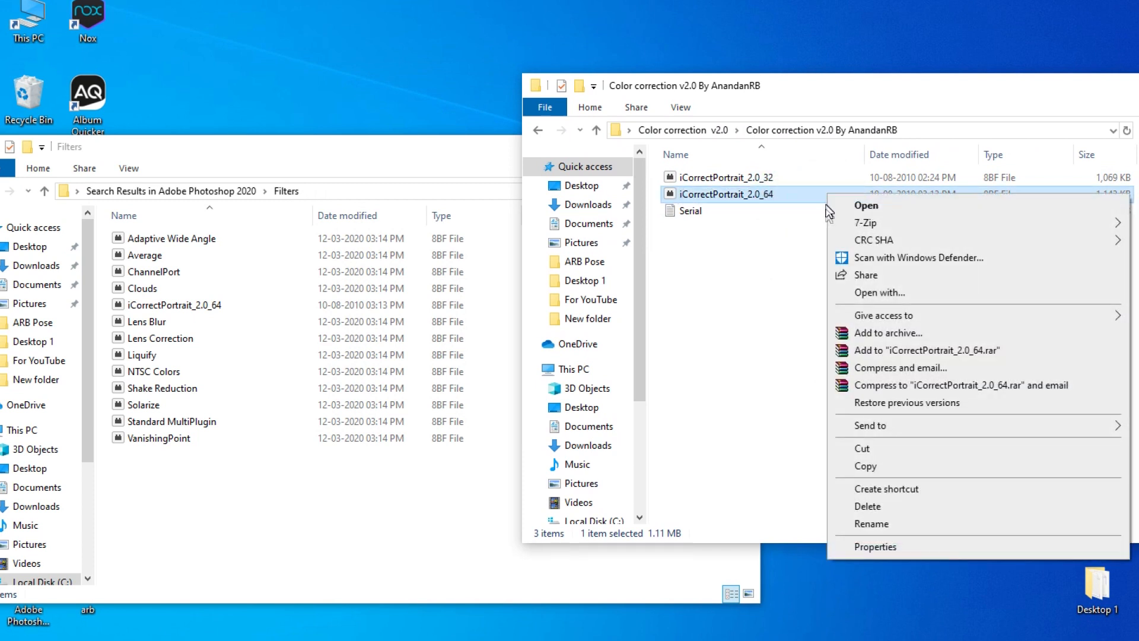
click(888, 464)
- Move and narrow the Filters folder window so it sits beside the plug-in folder window without overlapping
click(244, 503)
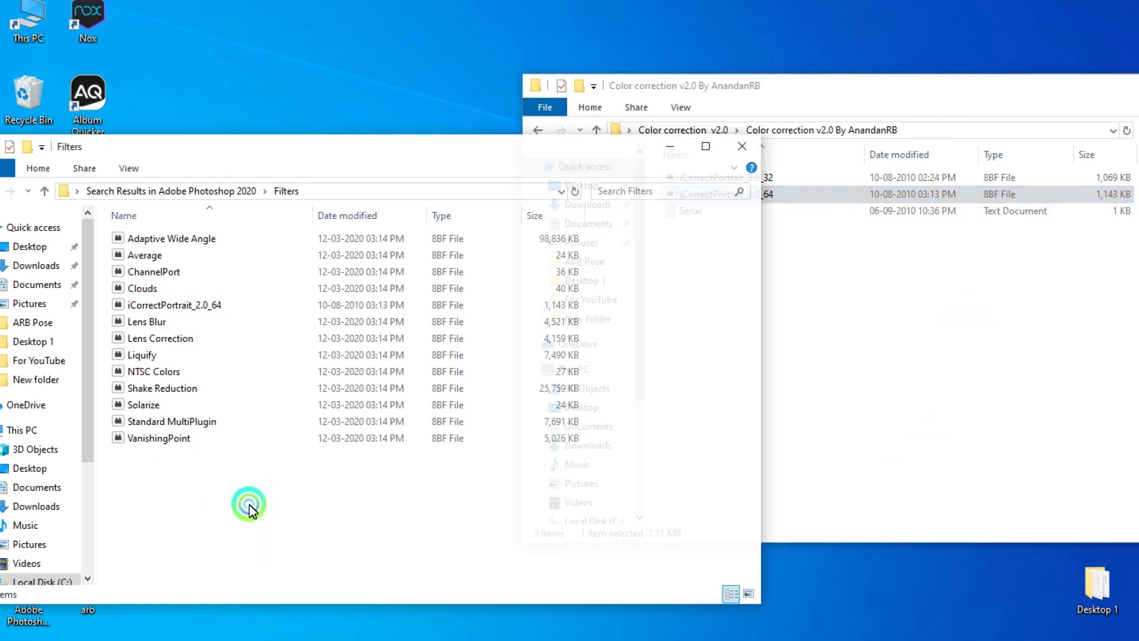
click(299, 147)
drag(299, 148, 333, 167)
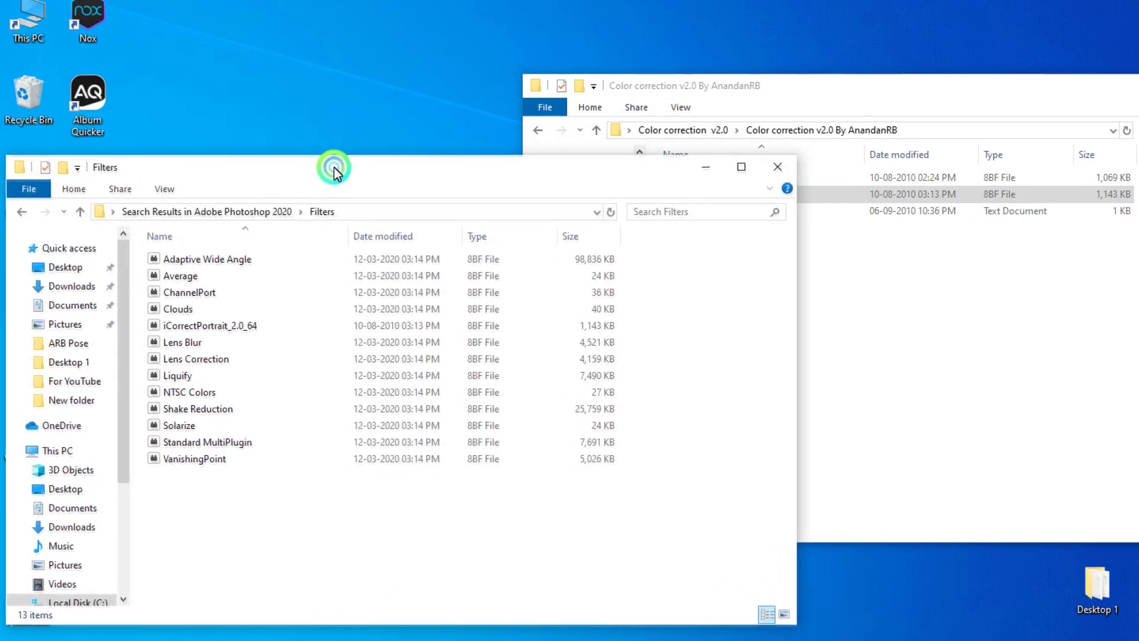
drag(796, 381, 487, 364)
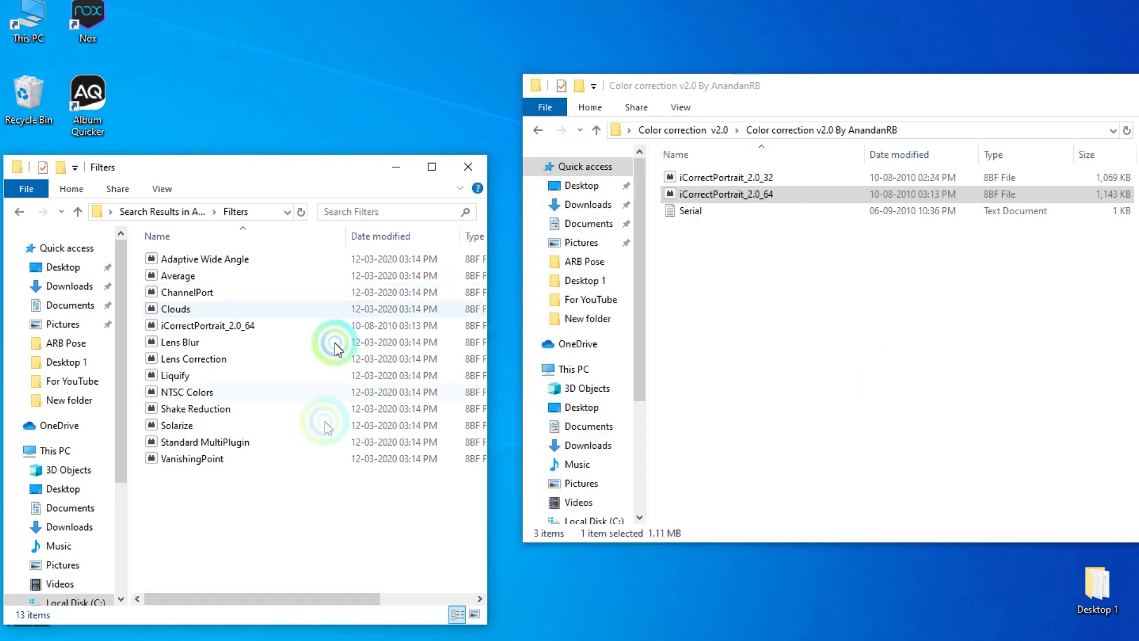
- Try to paste the copied iCorrectPortrait_2.0_64 file into the Filters folder, cancelling the file replacement
right_click(298, 498)
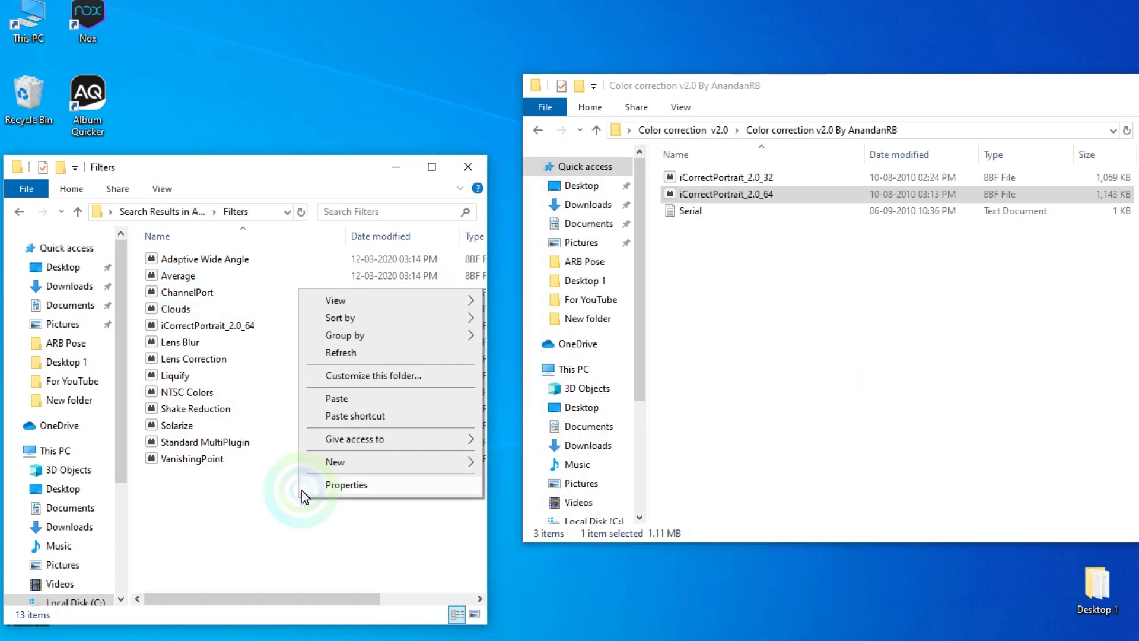
click(342, 394)
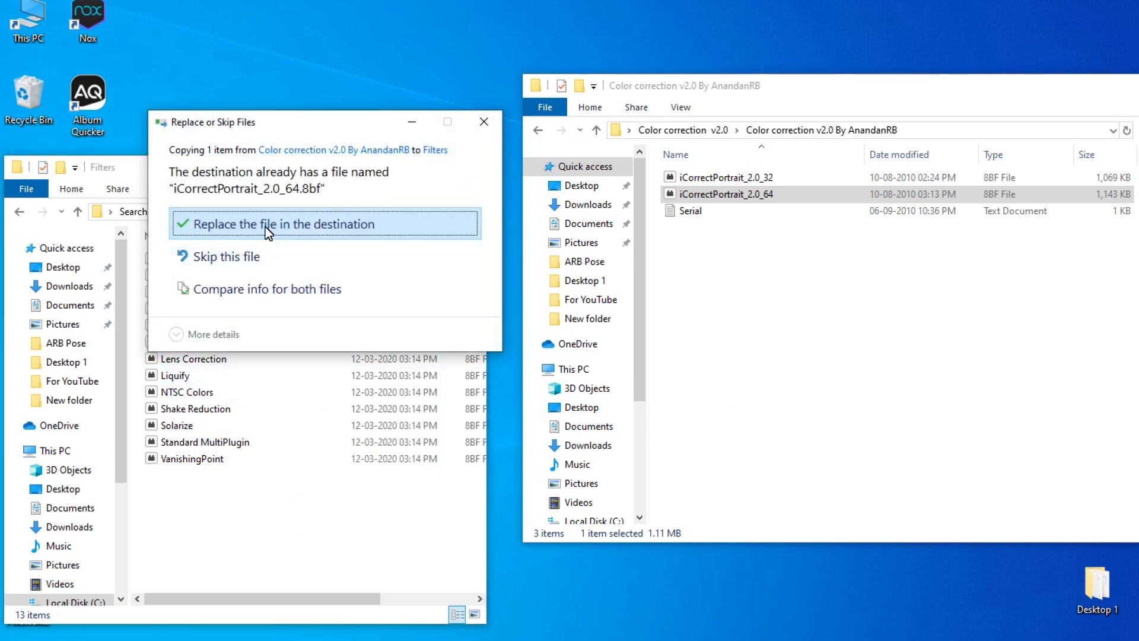
click(482, 121)
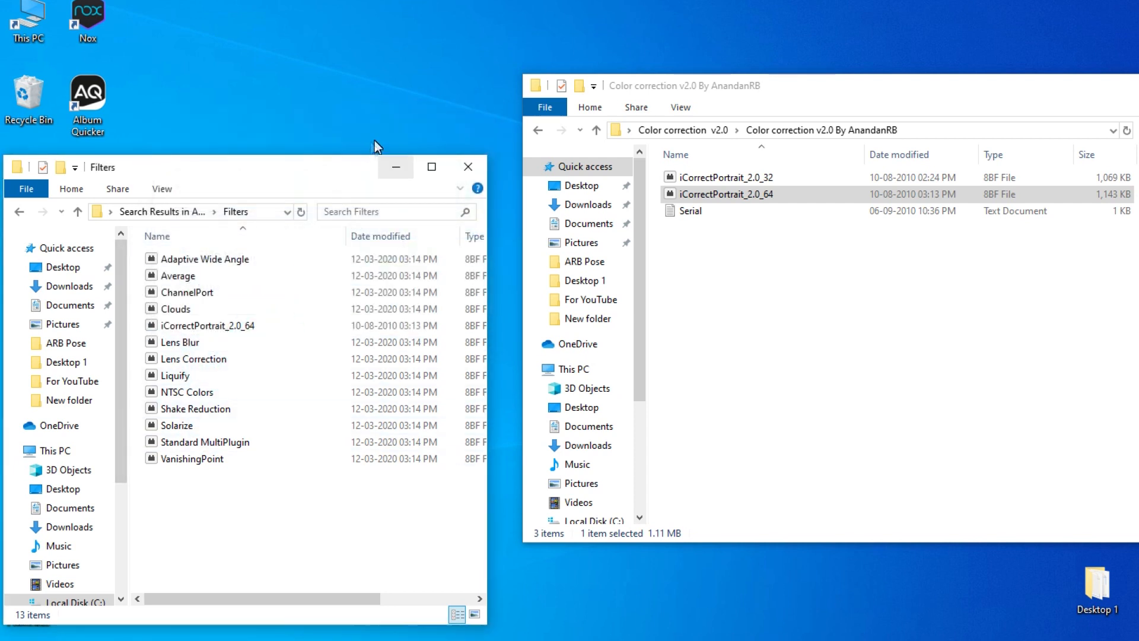
- Close the Filters folder window and minimize the window holding the plug-in files
click(468, 174)
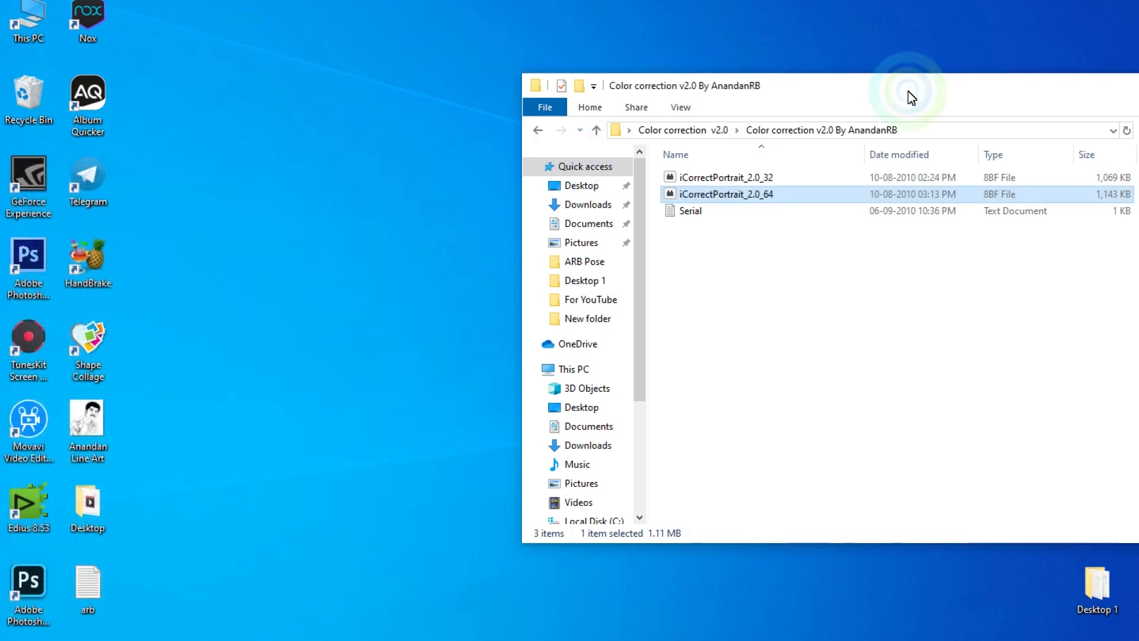
drag(910, 93, 547, 57)
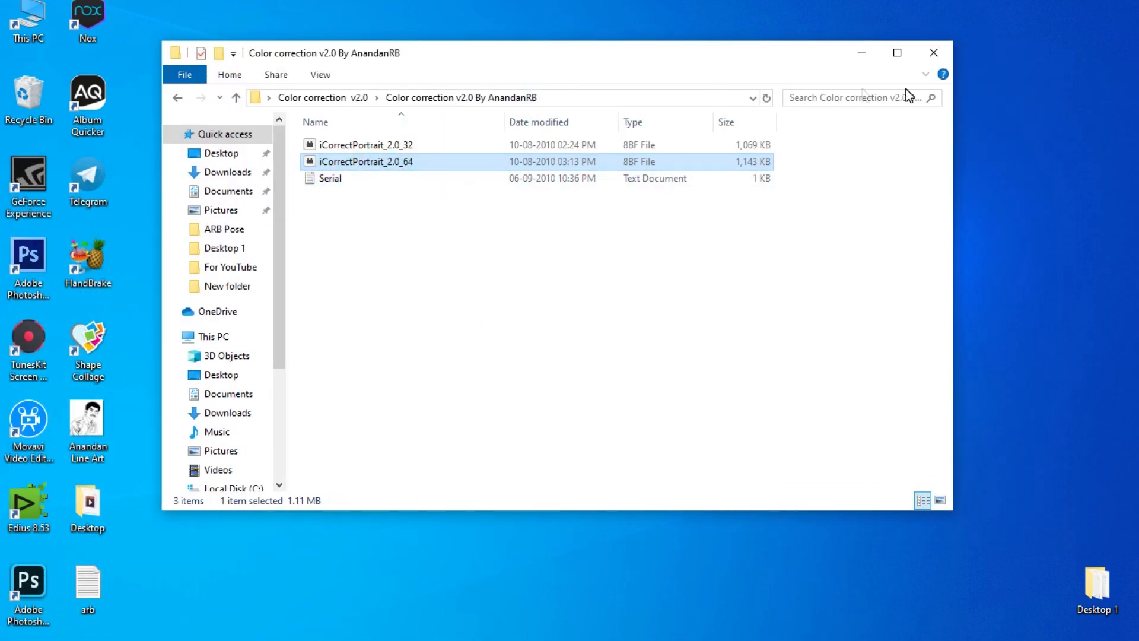
click(862, 52)
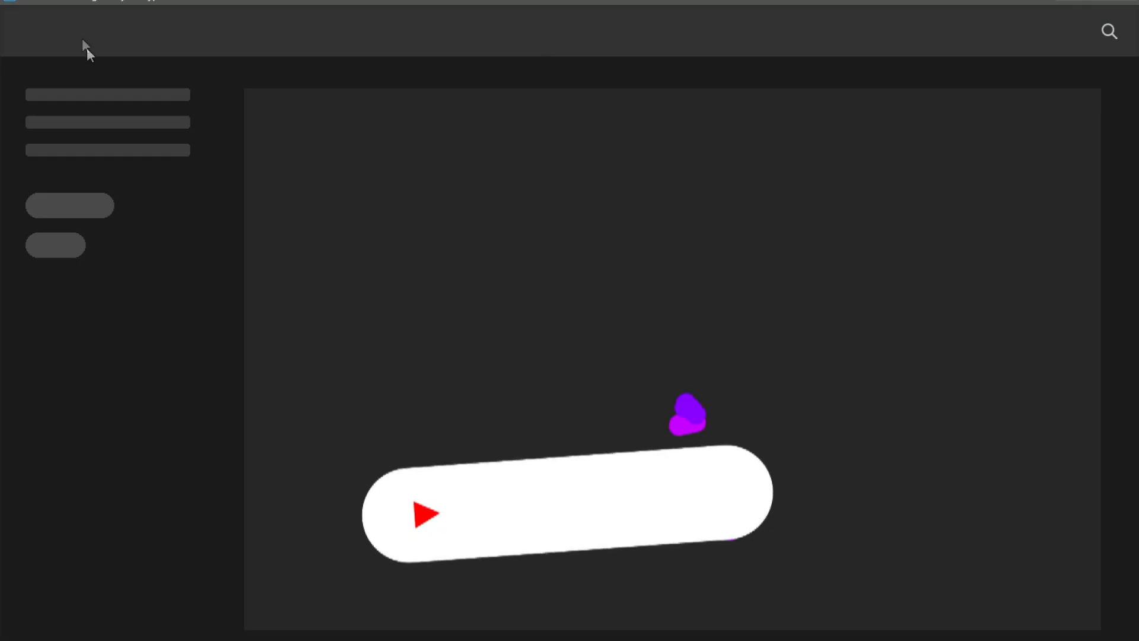
- Switch to Photoshop, bring up the pexels-photo-1 document and zoom out to 12.5% to show the couple
click(563, 249)
double_click(186, 2)
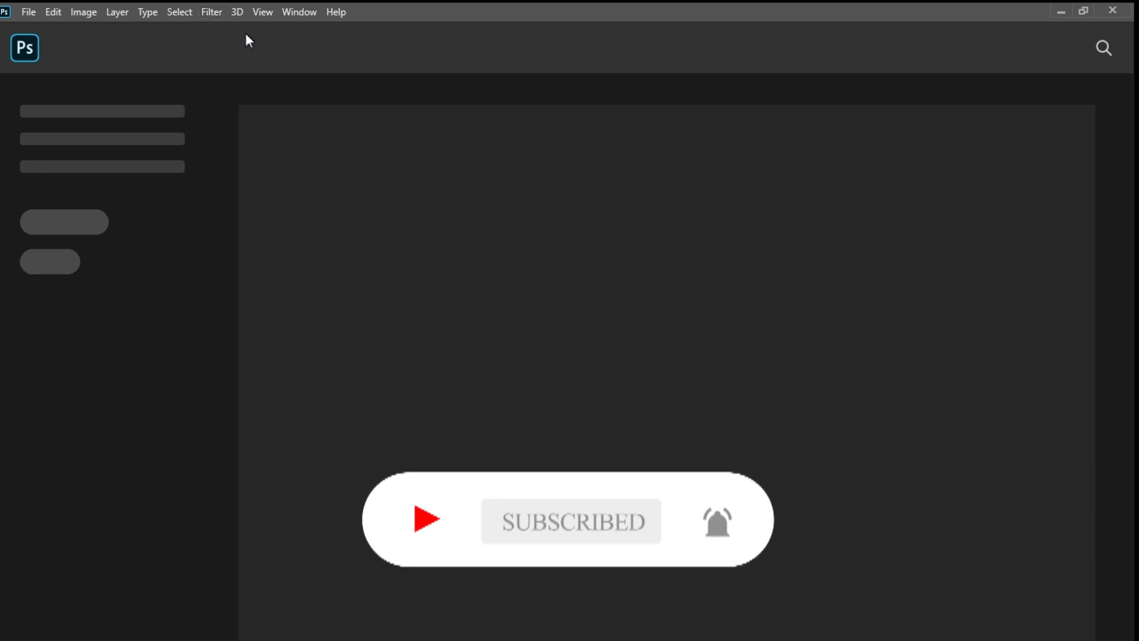
click(294, 14)
click(311, 84)
click(472, 97)
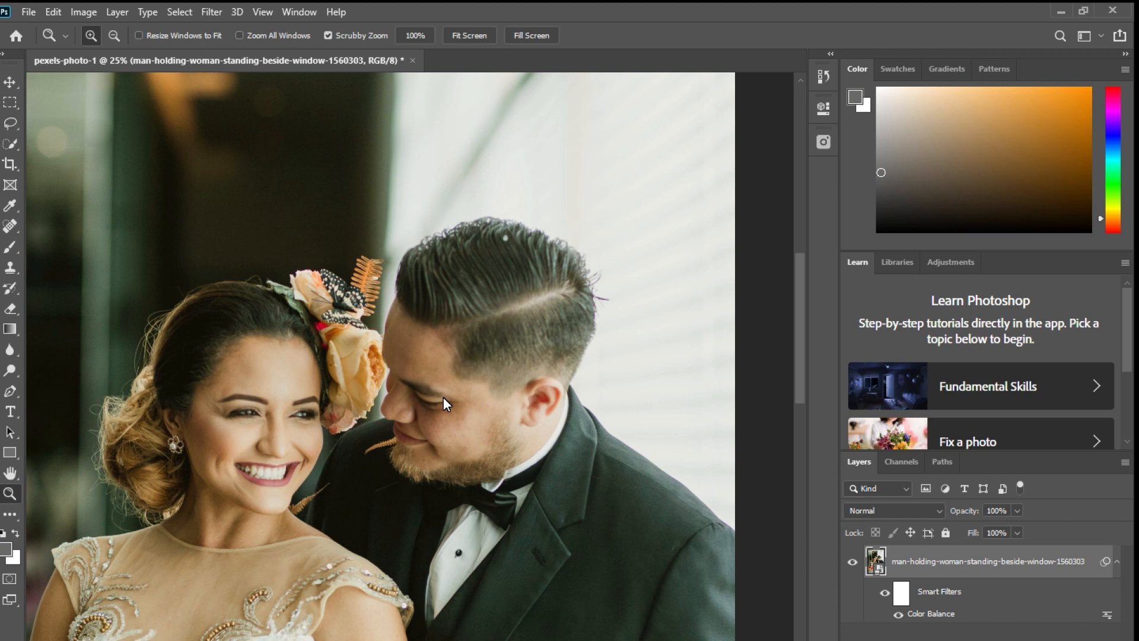
alt+click(443, 397)
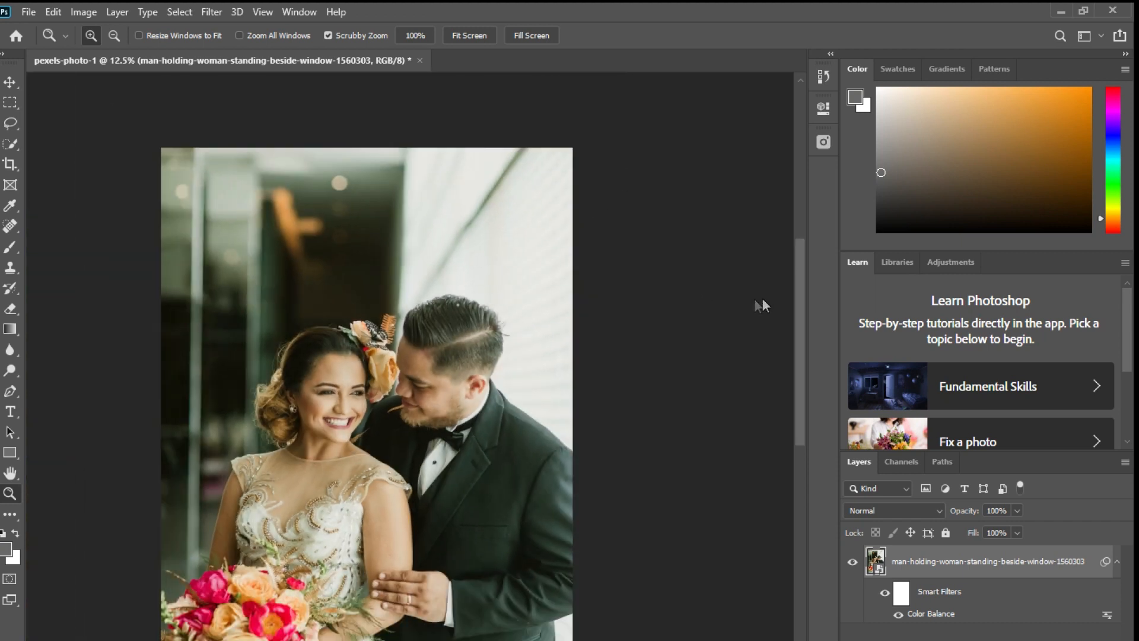
drag(798, 276, 804, 305)
- Open the PictoColor iCorrect Portrait 2.0 filter for the couple's photo layer
click(315, 9)
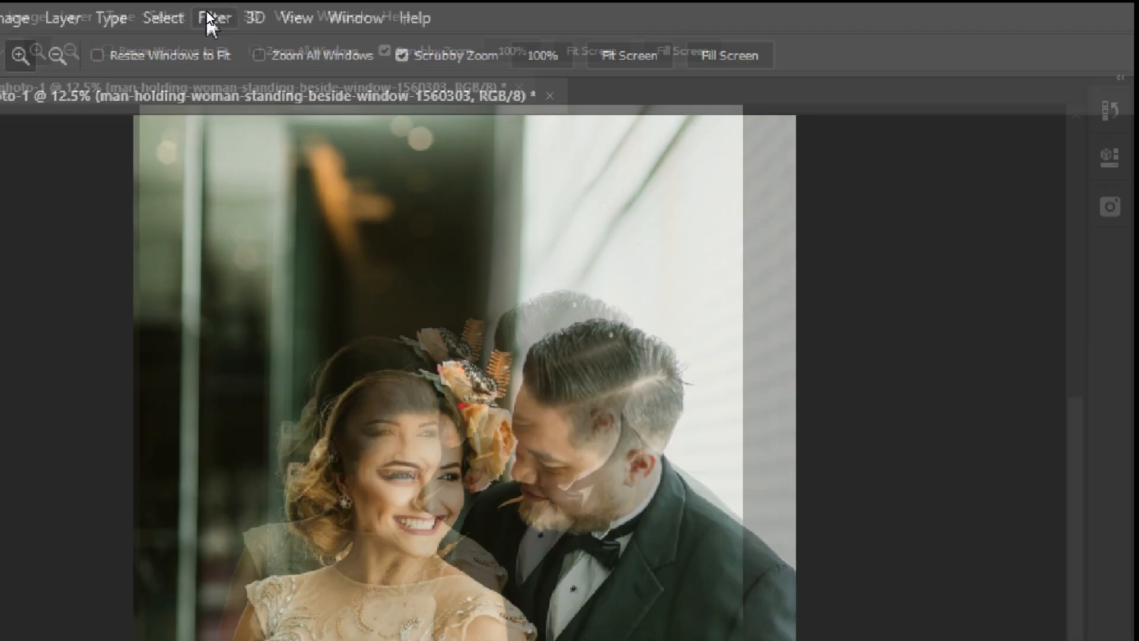
click(208, 12)
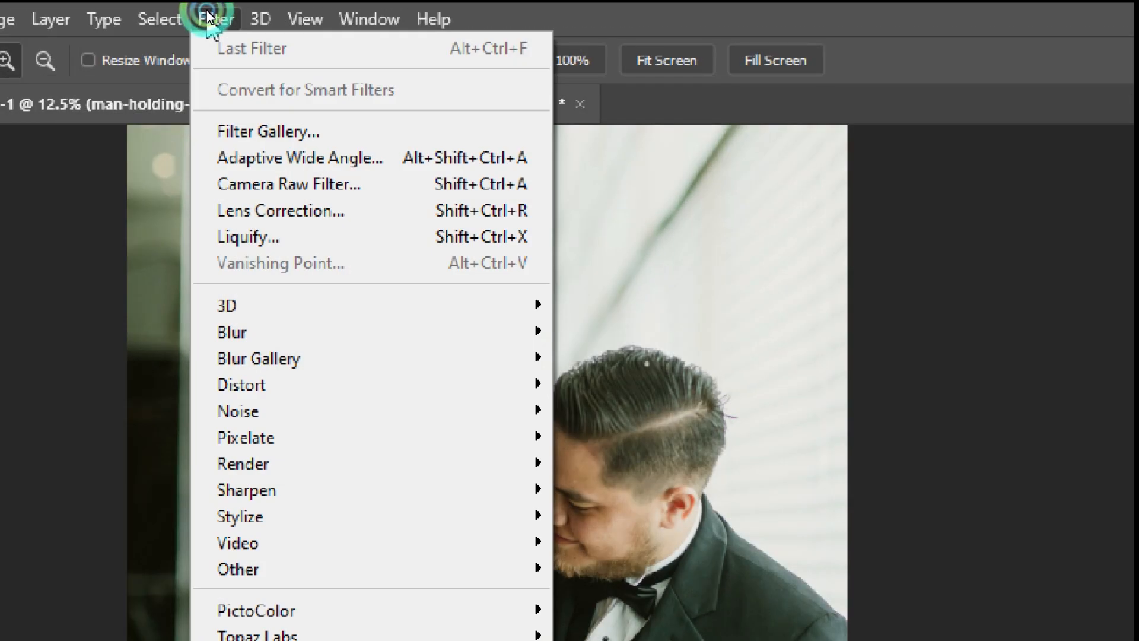
mouse_move(393, 611)
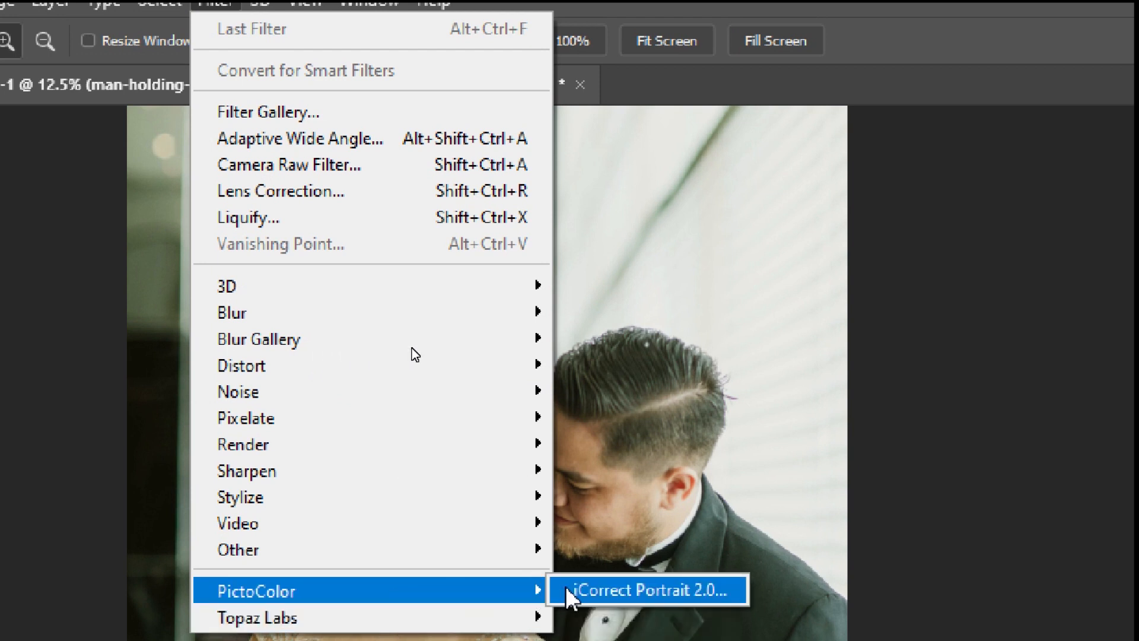
click(619, 590)
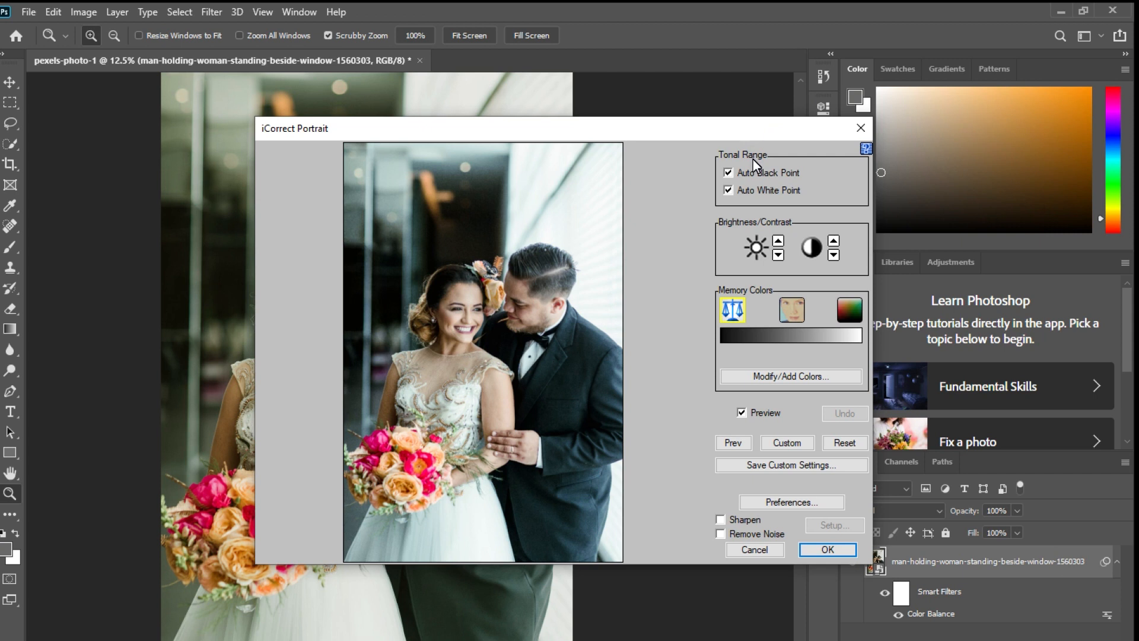
- Turn off Auto White Point and Auto Black Point, reset the iCorrect Portrait corrections and apply the filter
click(730, 188)
click(729, 173)
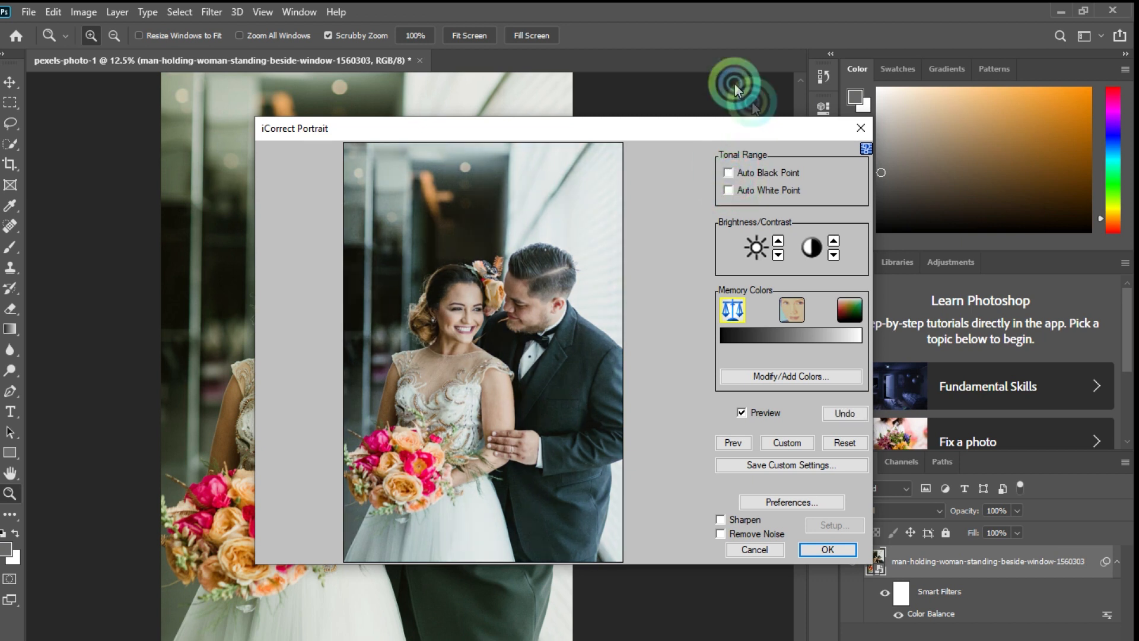
click(845, 443)
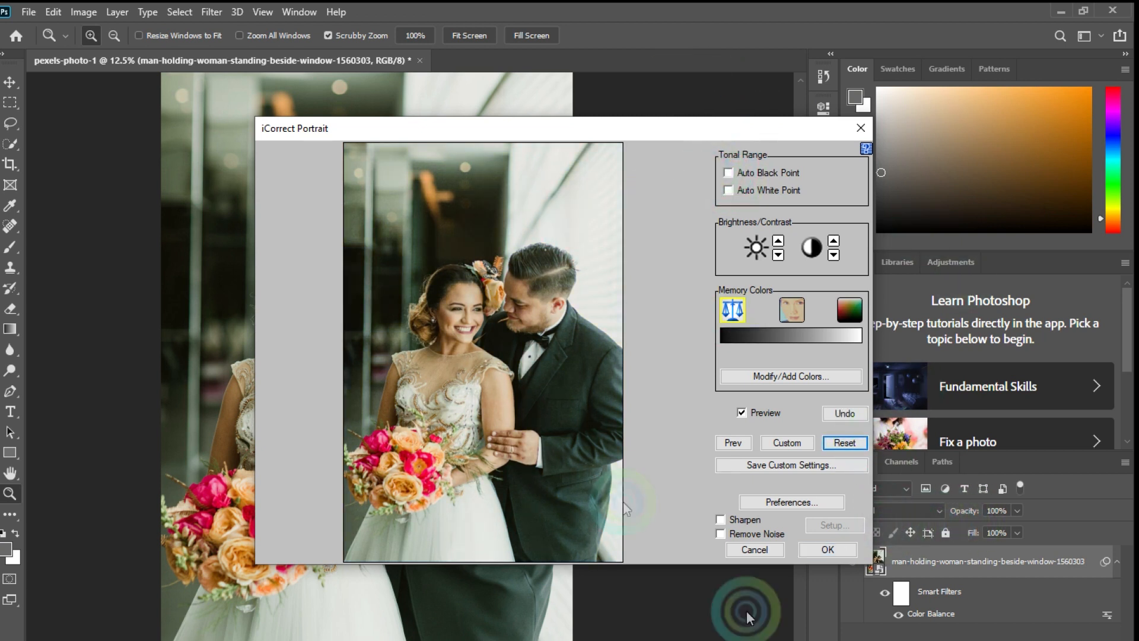
click(826, 549)
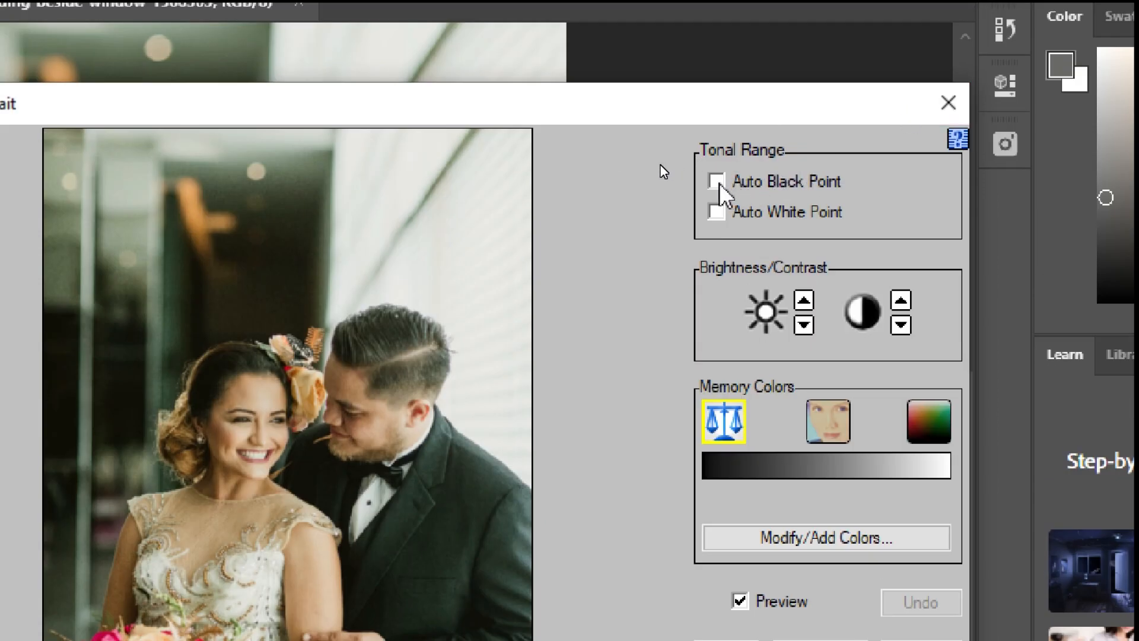
- Enable Auto Black Point and Auto White Point, choose the skin tone memory color and apply the iCorrect Portrait correction
click(716, 182)
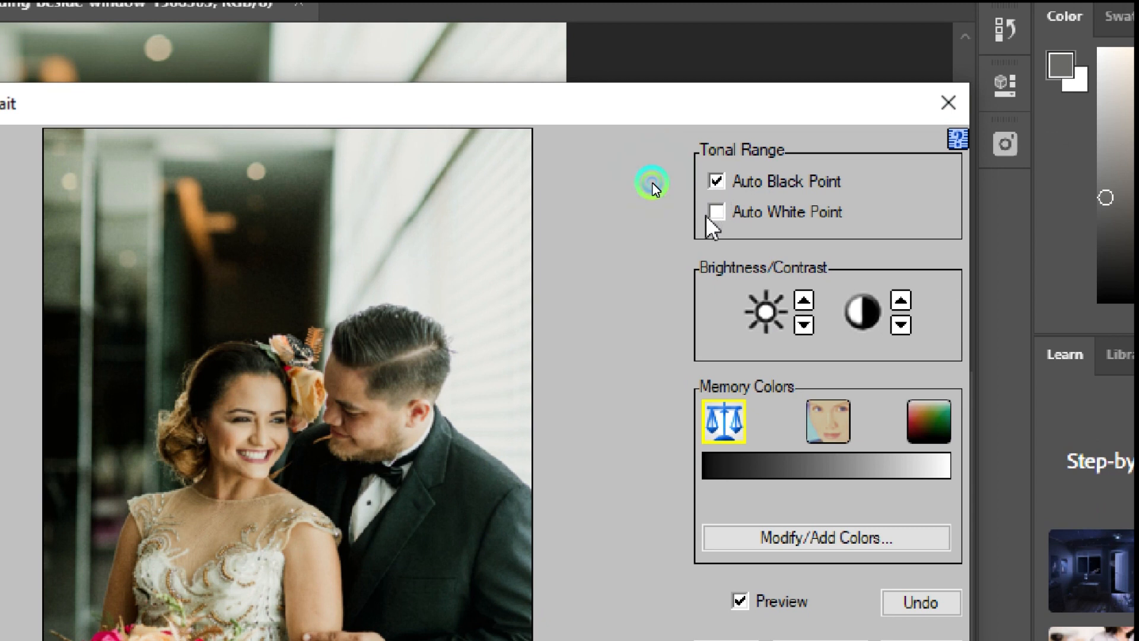
click(716, 212)
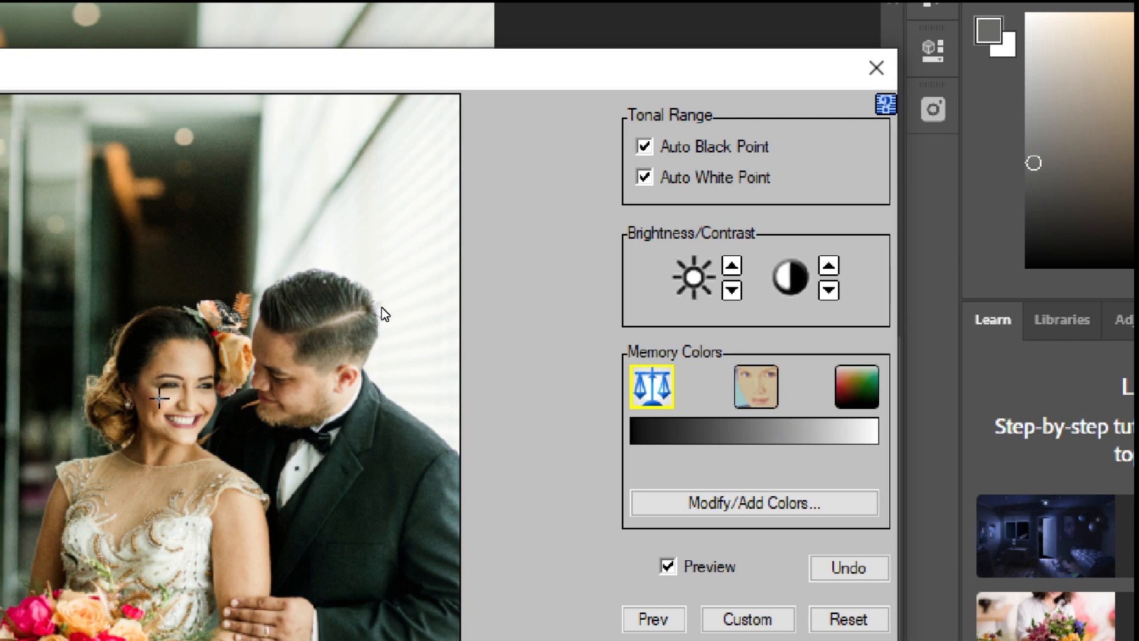
click(758, 387)
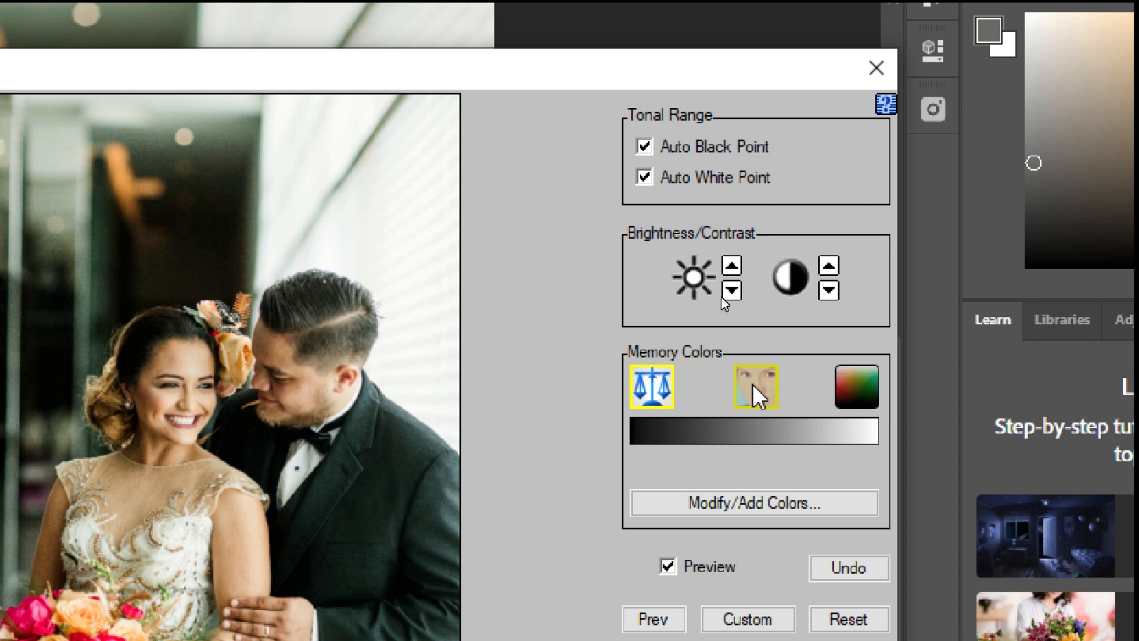
click(724, 295)
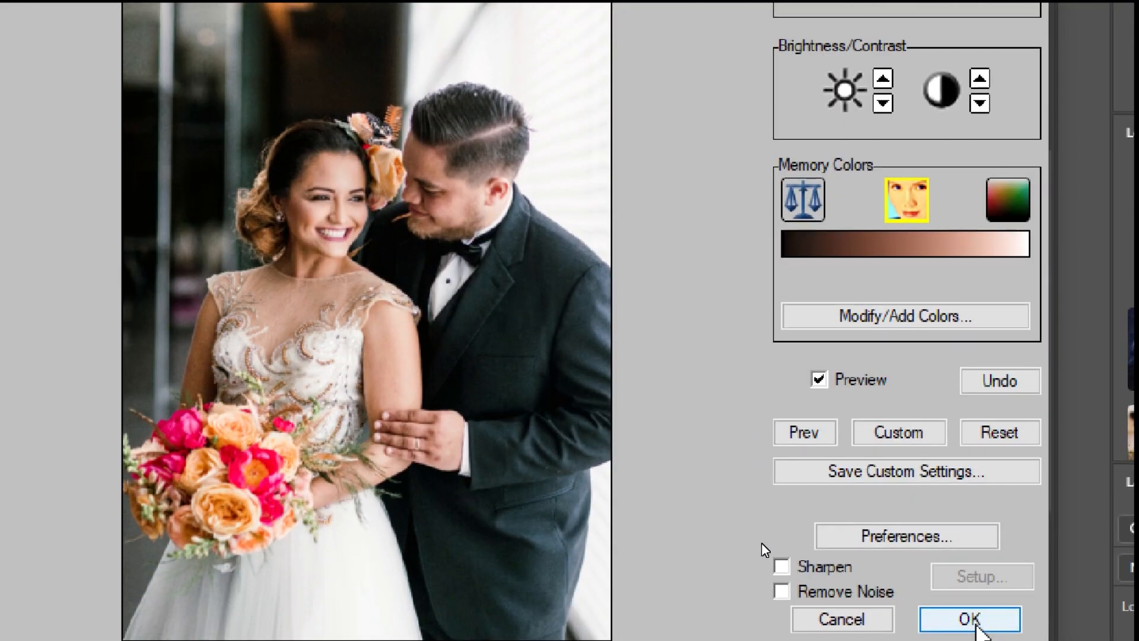
click(971, 618)
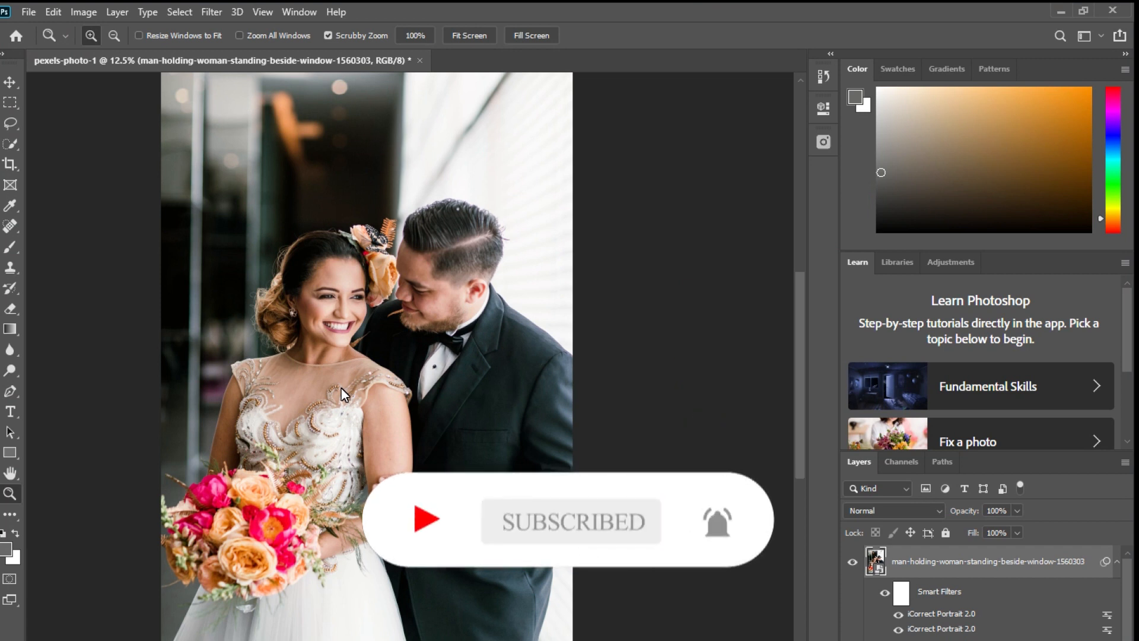
- Reopen iCorrect Portrait 2.0 on the corrected photo and enable Auto Black Point and Auto White Point
click(212, 12)
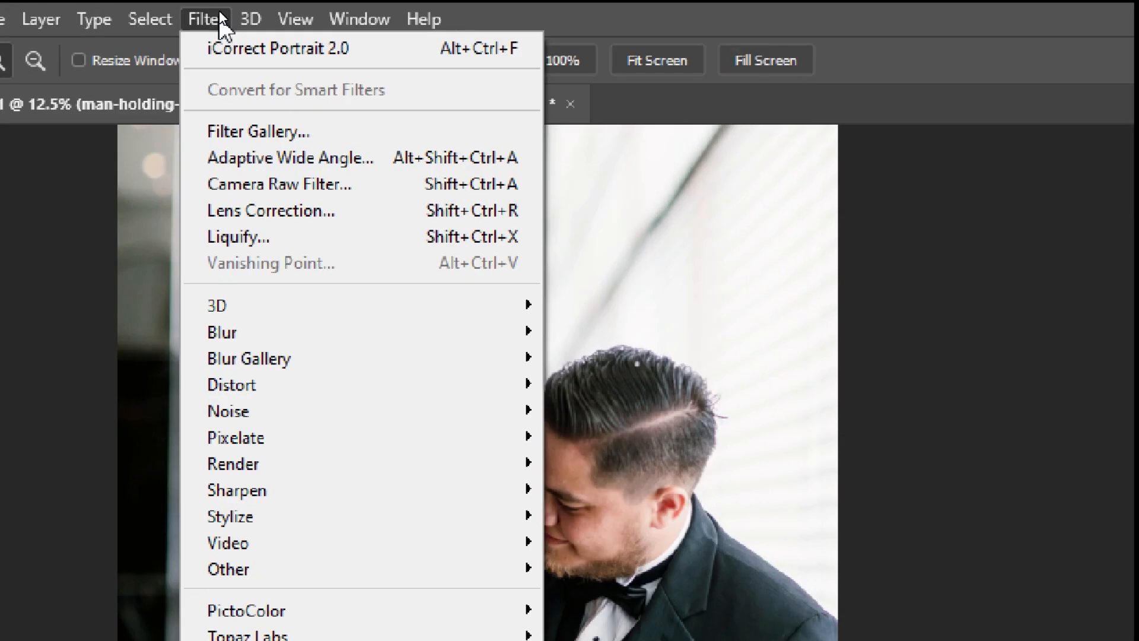
click(219, 10)
click(218, 10)
mouse_move(432, 617)
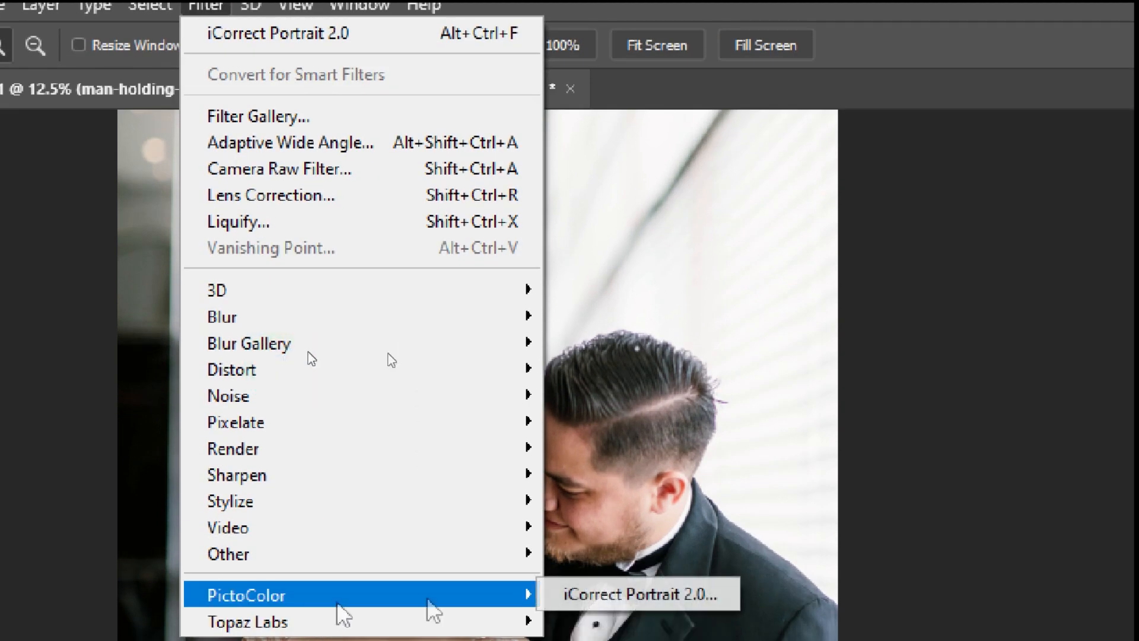
click(617, 596)
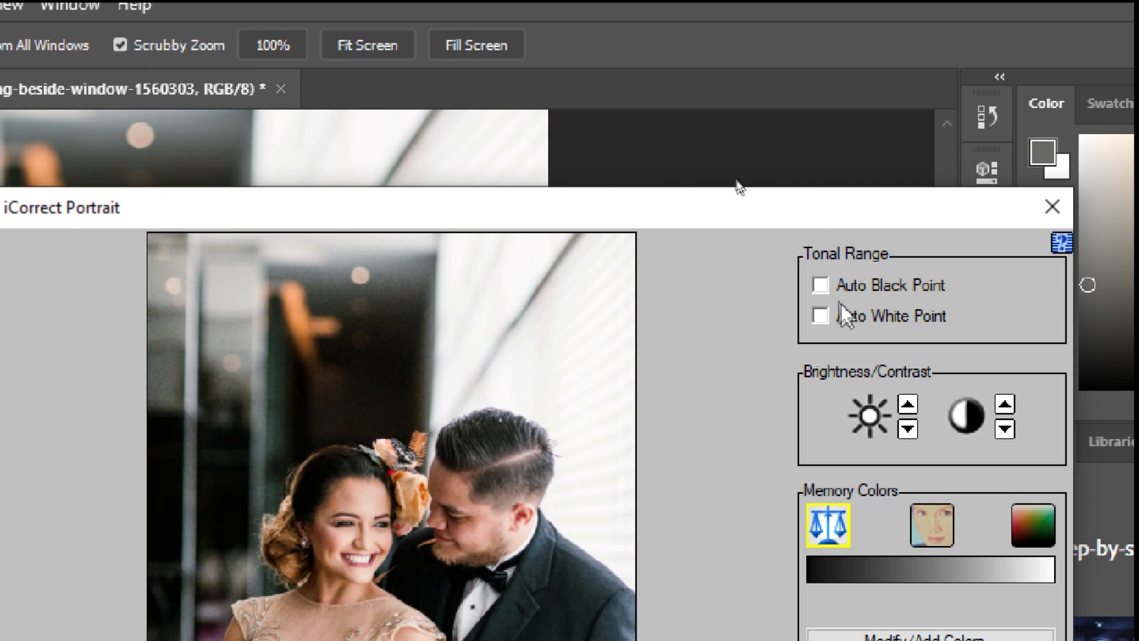
click(1078, 287)
click(818, 319)
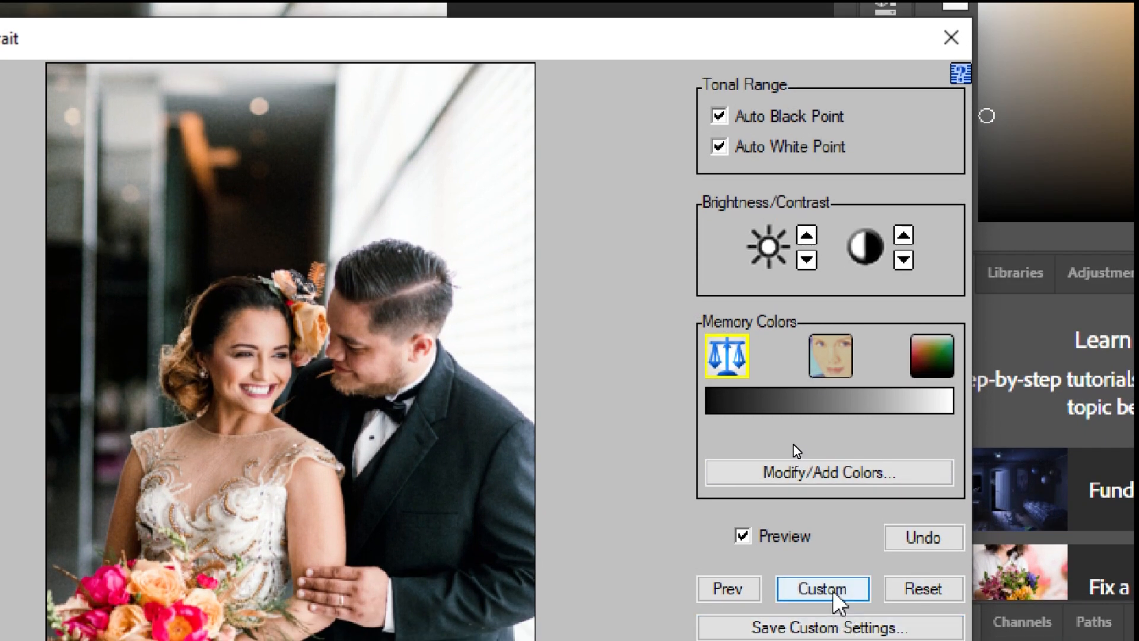
- Save the current iCorrect Portrait correction as a custom settings text file named arb on the Desktop
click(824, 629)
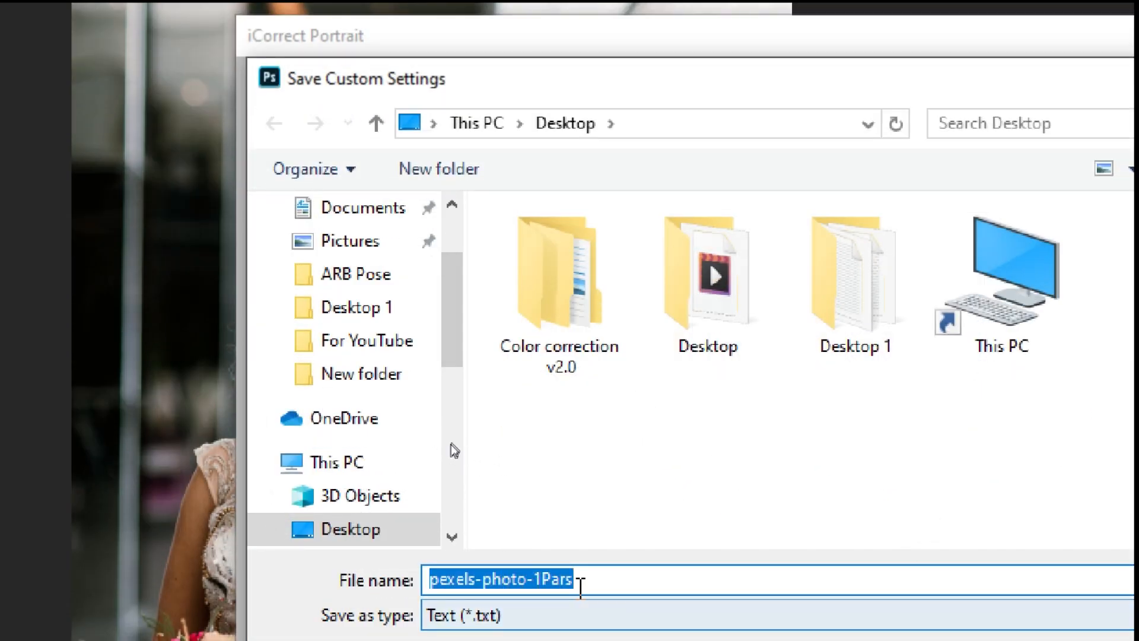
text(a)
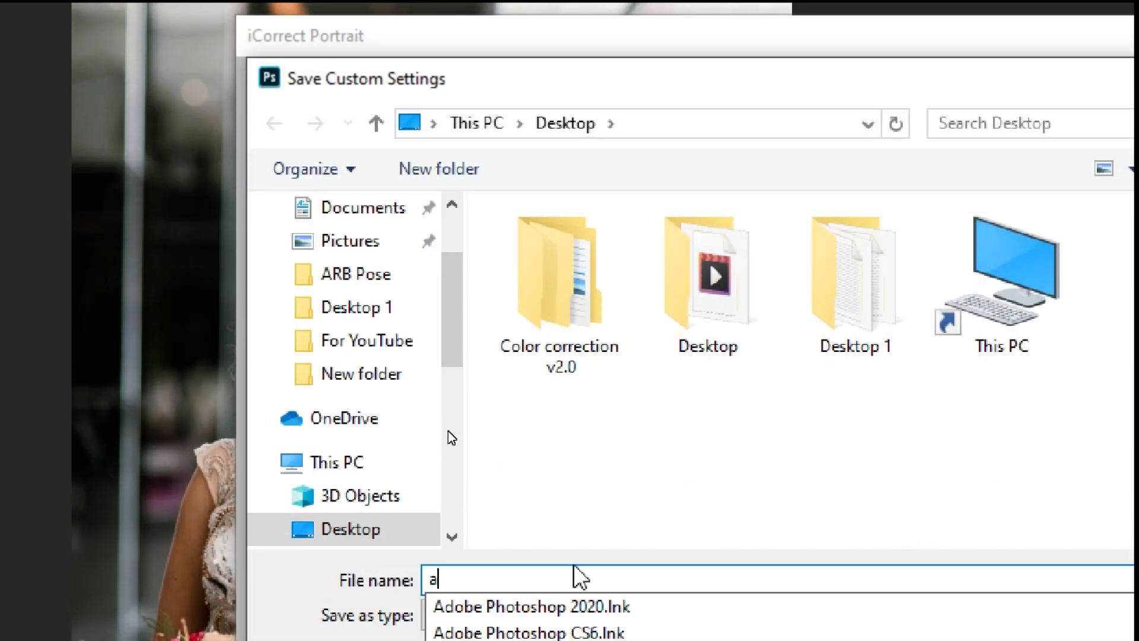
text(rb)
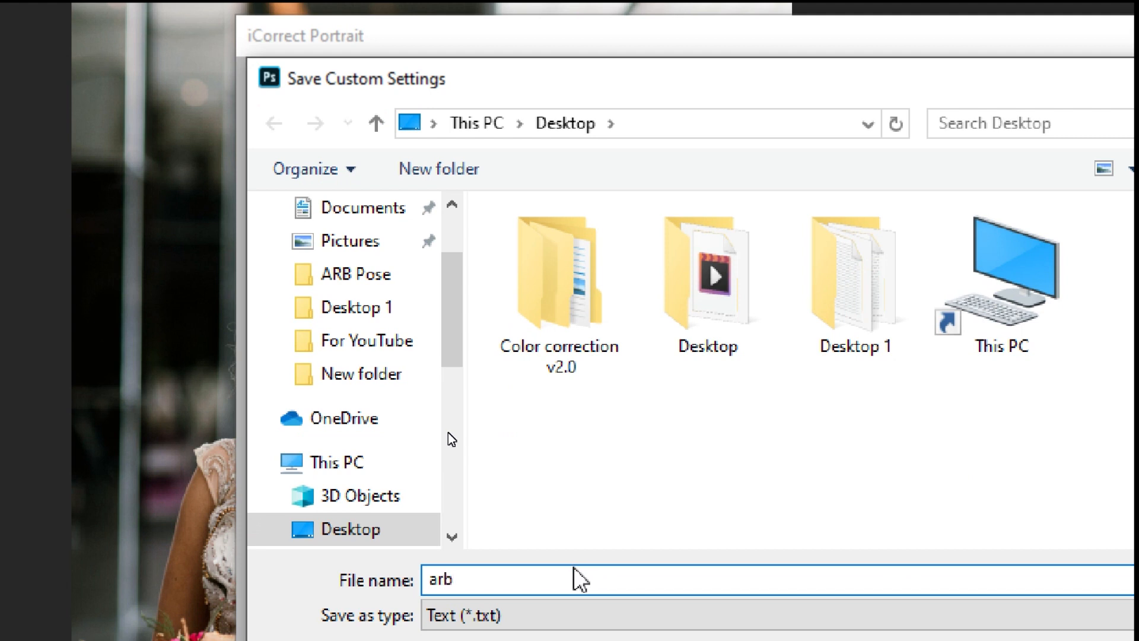
click(350, 529)
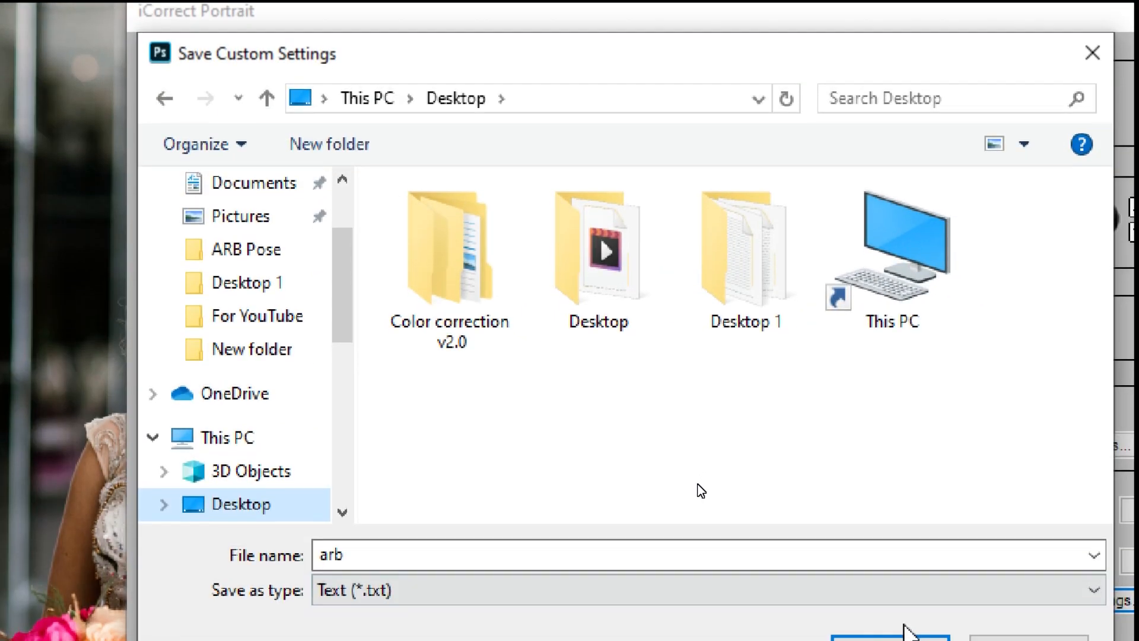
click(891, 627)
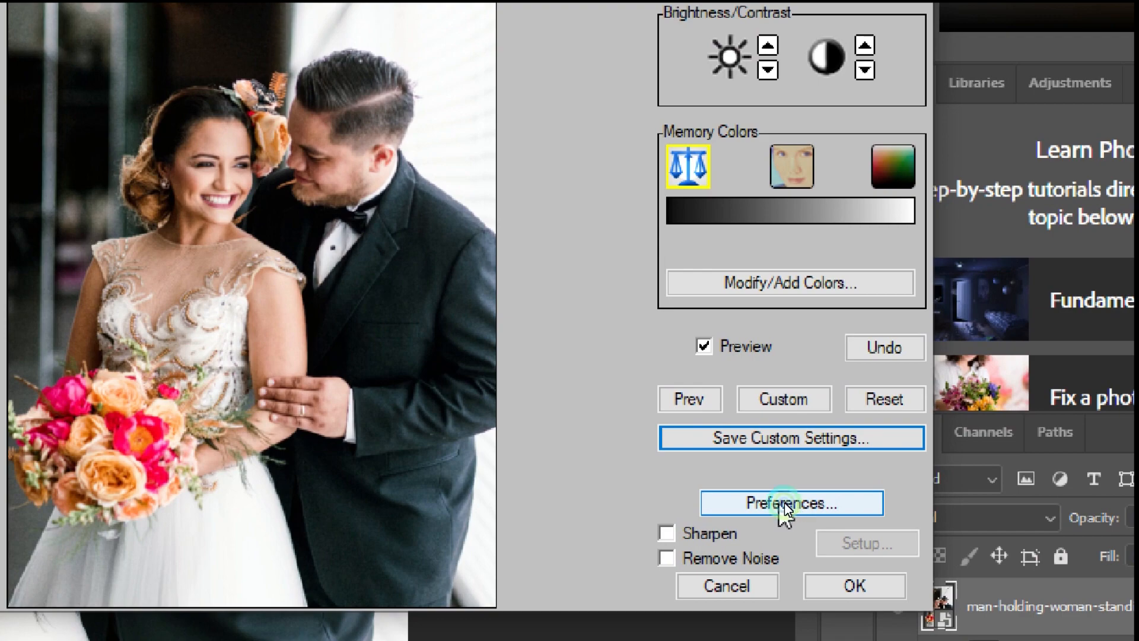
- Set the iCorrect Portrait preferences to start with Custom Settings and load the arb settings file from the Desktop
click(792, 505)
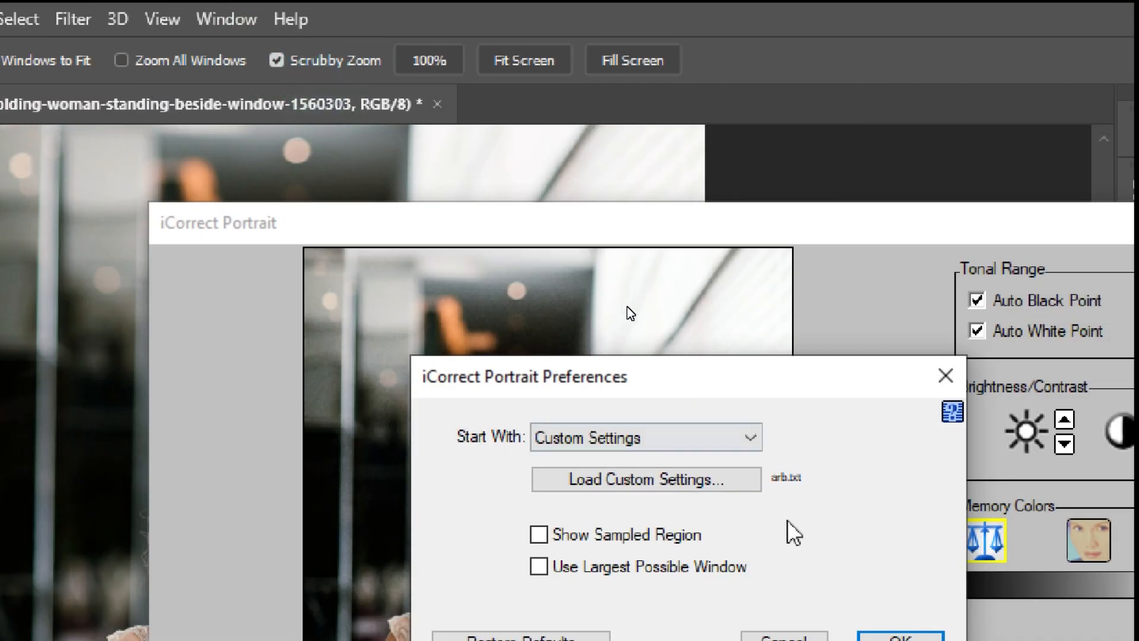
click(629, 437)
click(619, 481)
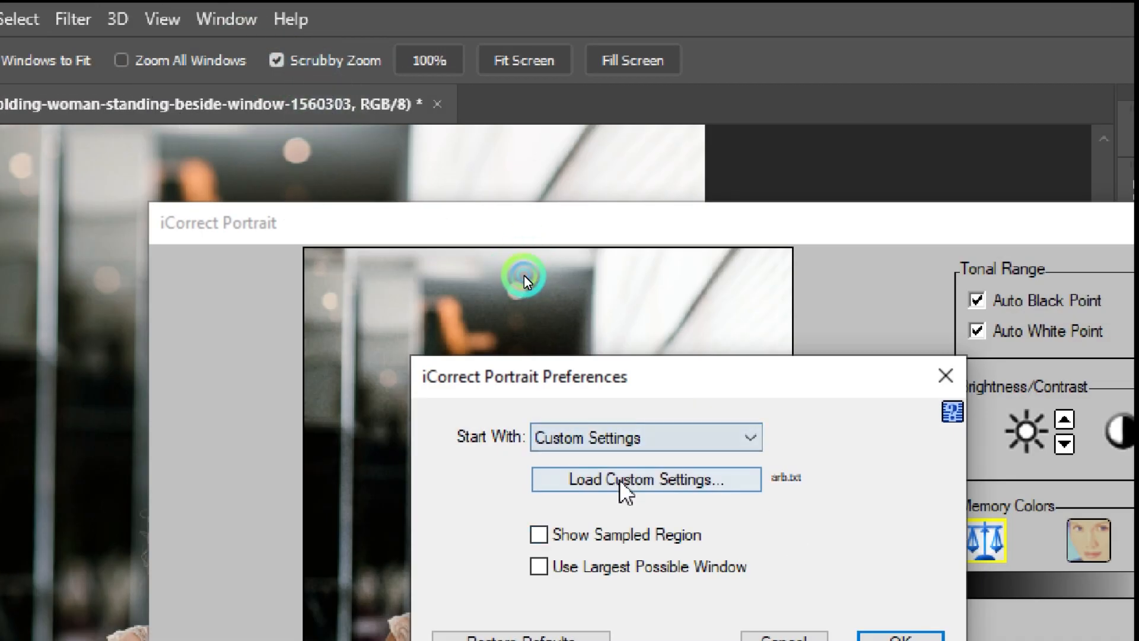
click(643, 483)
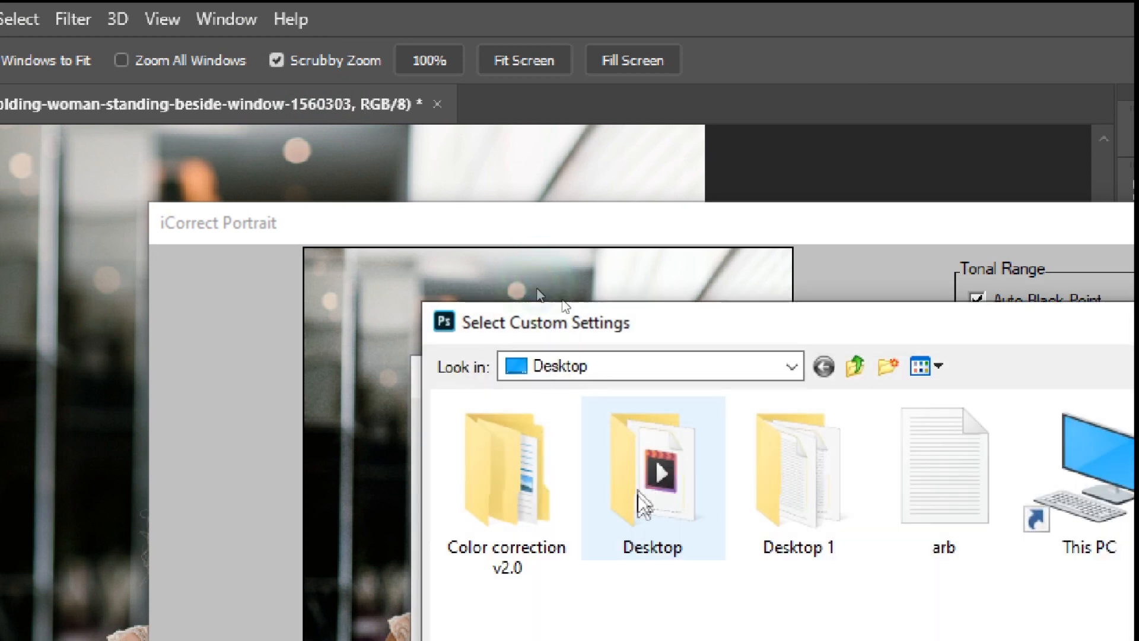
click(943, 484)
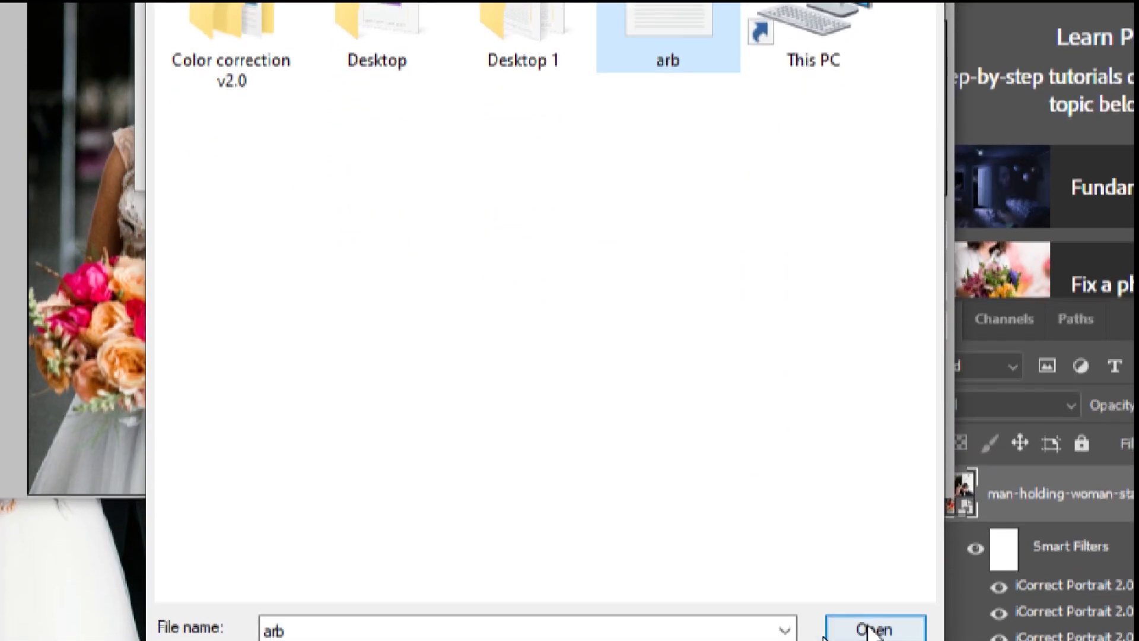
click(876, 639)
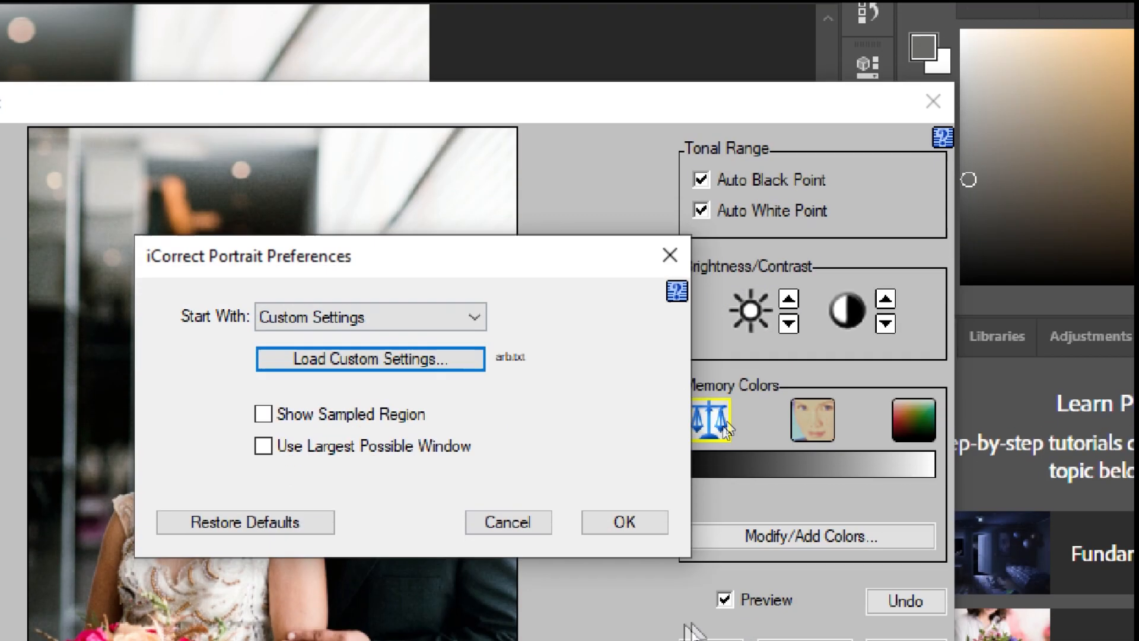
click(623, 637)
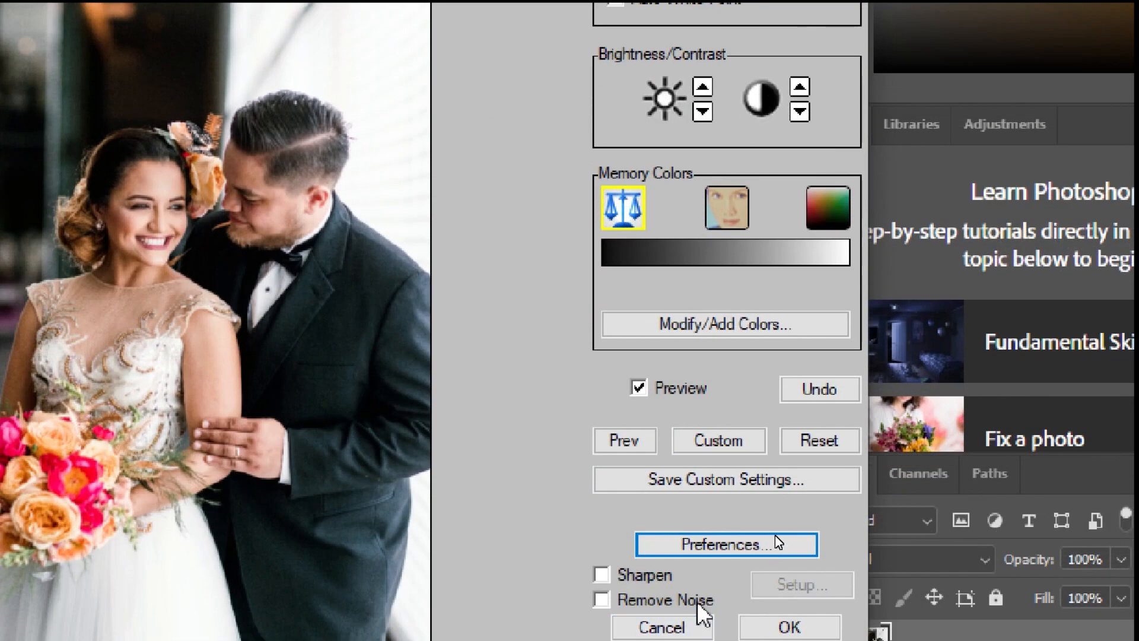
- Enable Sharpen for the couple's portrait and set its strength to 3
click(601, 575)
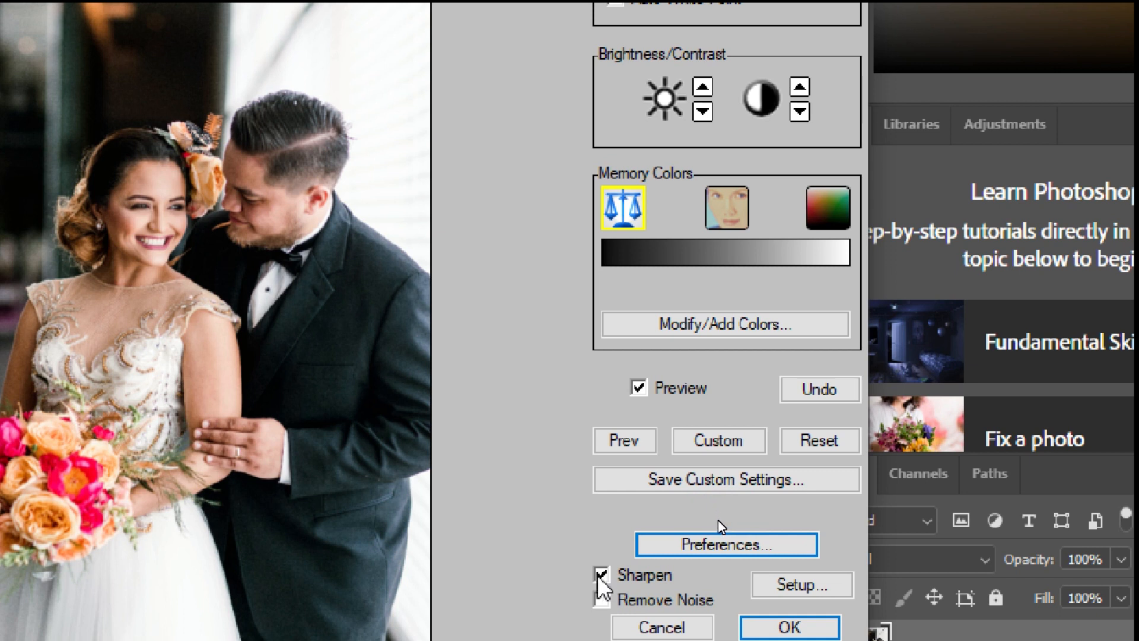
click(801, 584)
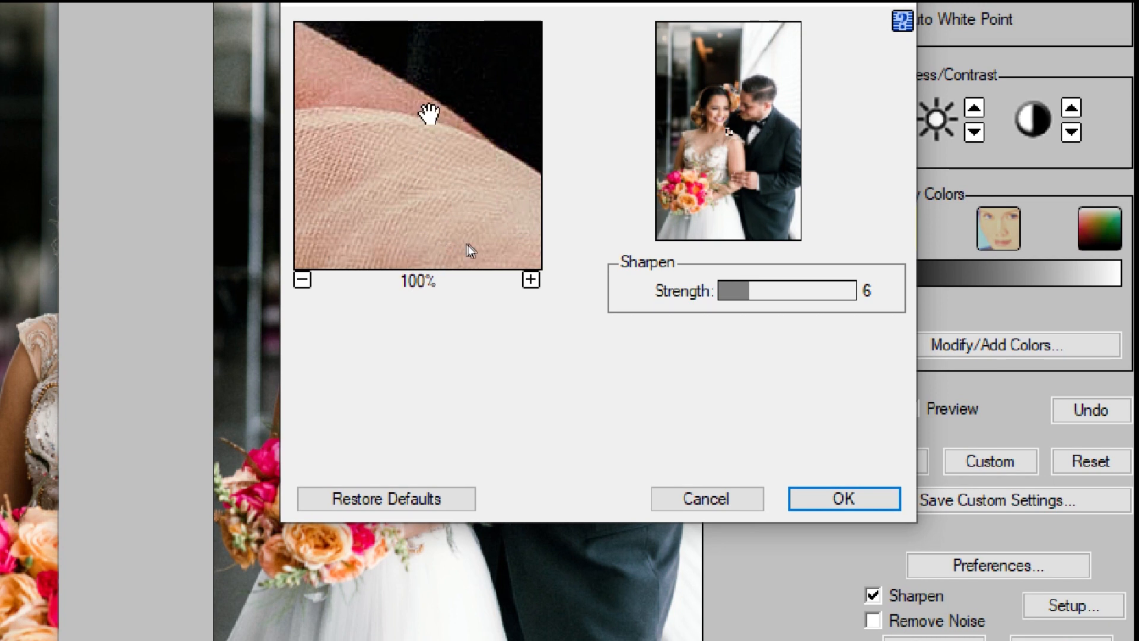
mouse_move(750, 299)
mouse_down()
mouse_move(807, 287)
mouse_move(731, 288)
mouse_up()
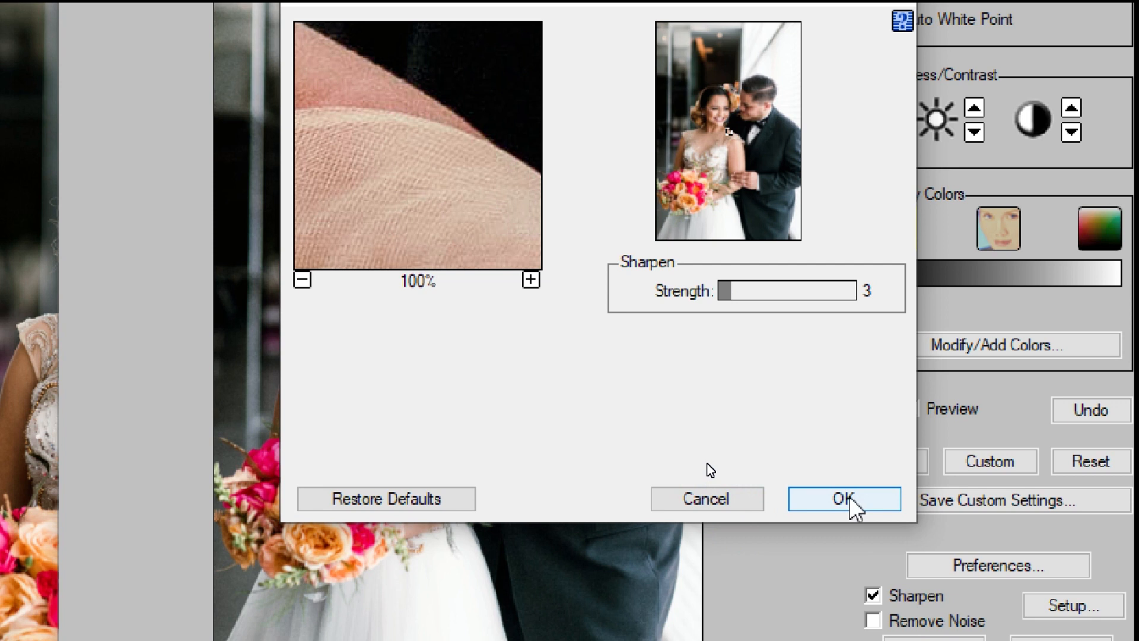
click(731, 502)
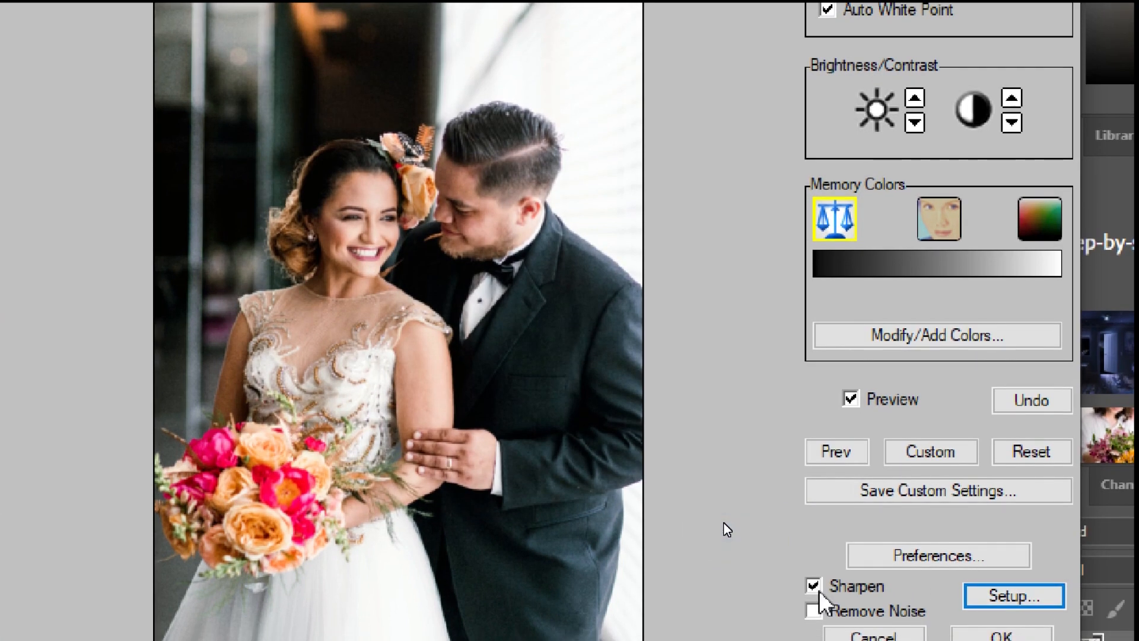
- Turn off Sharpen, enable Remove Noise and apply the iCorrect Portrait filter
click(813, 586)
click(814, 611)
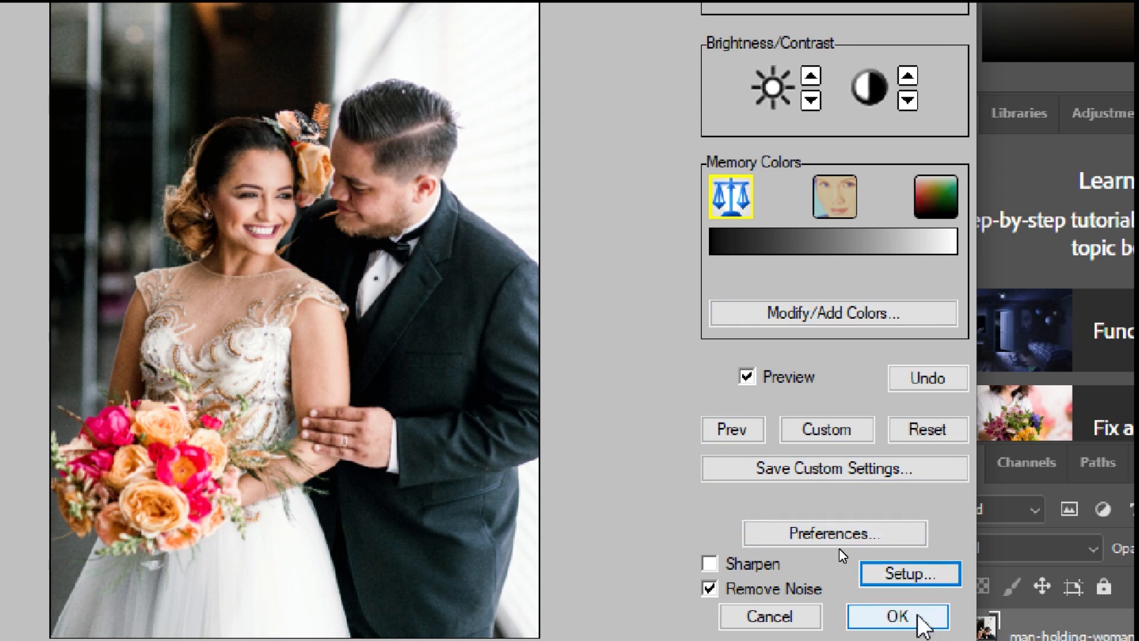
click(897, 616)
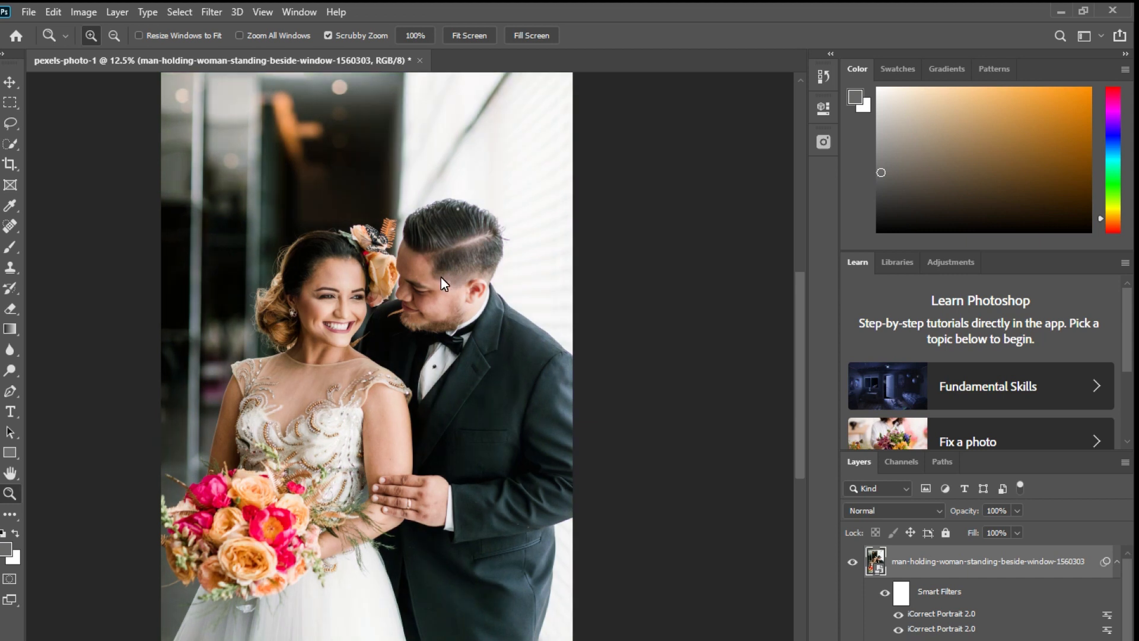
- Close the portrait document without saving and open the Pexels wedding photo of the groom in a beige suit with his bride
click(418, 58)
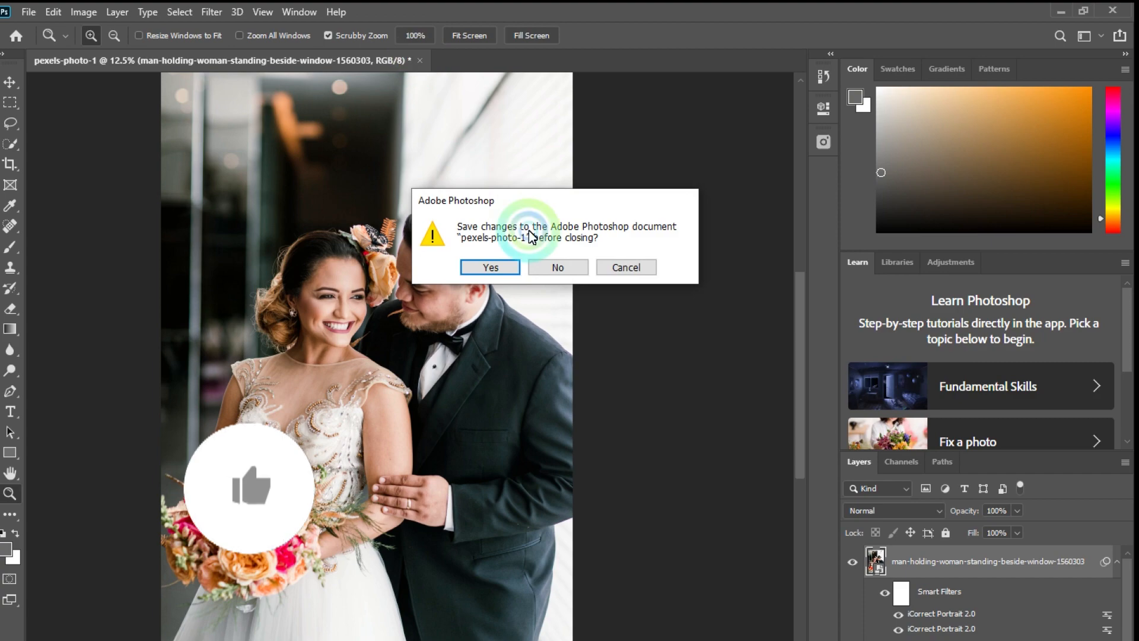
click(537, 267)
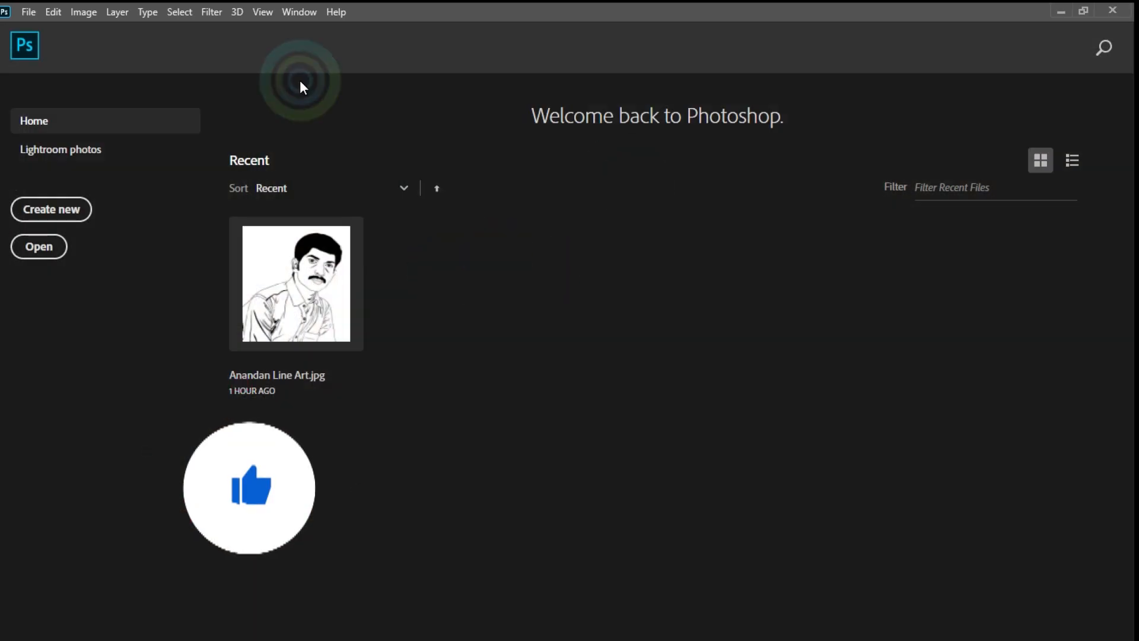
click(299, 12)
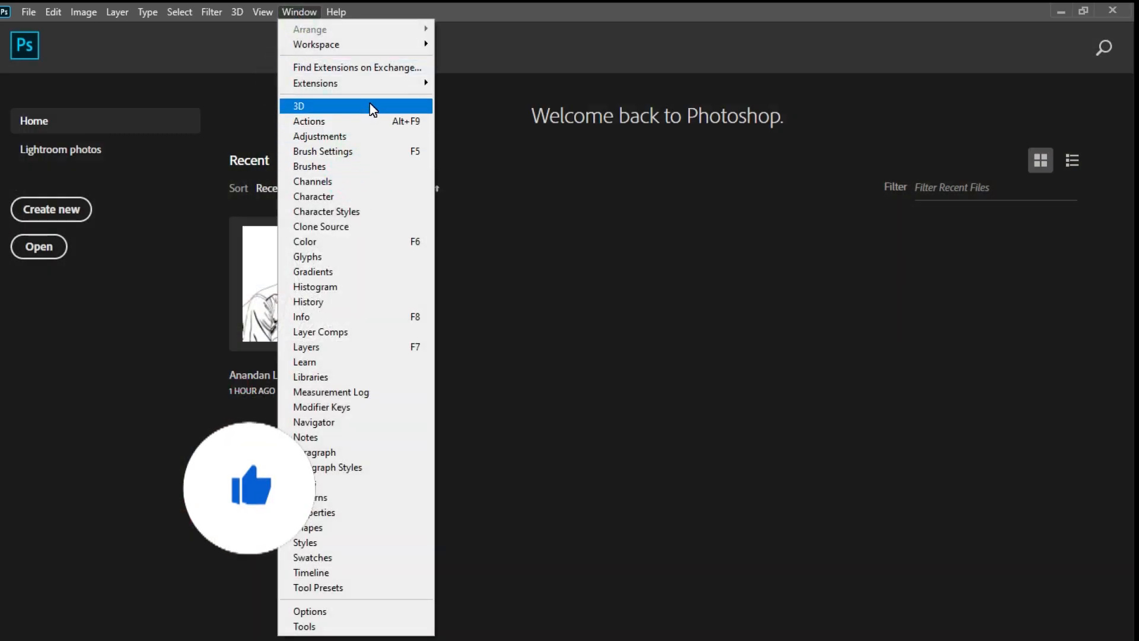
mouse_move(373, 84)
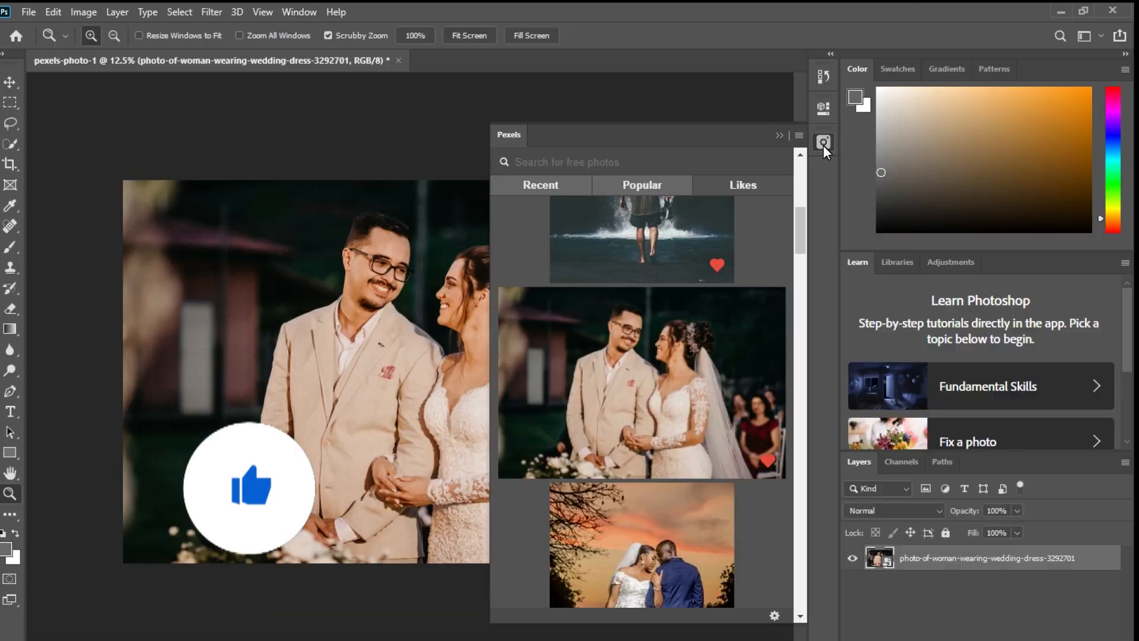
click(824, 142)
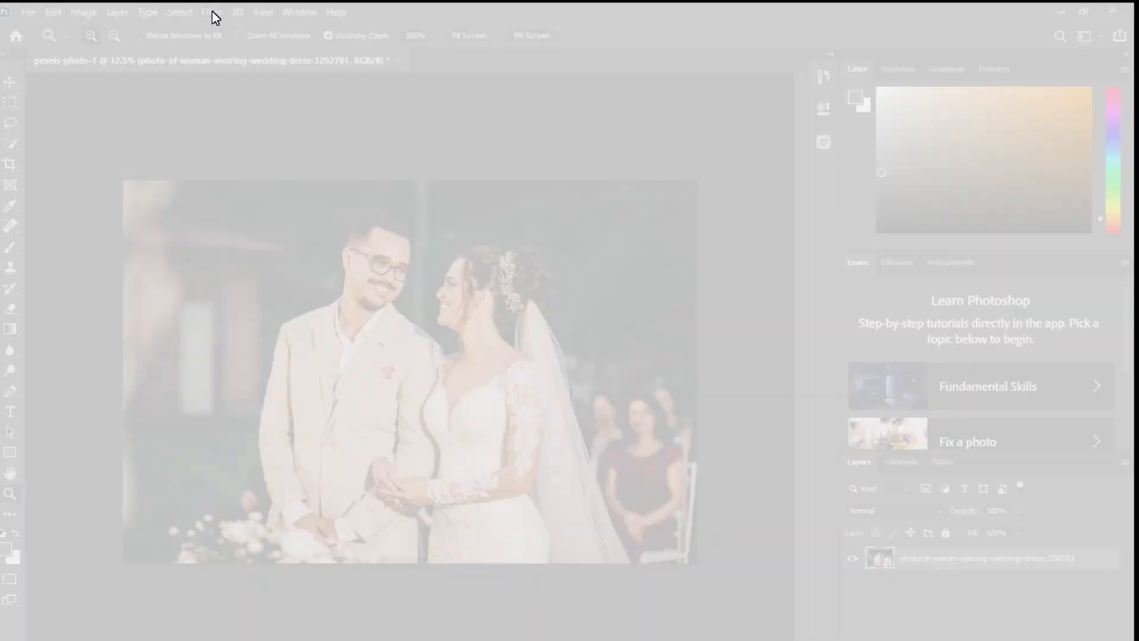
- Apply iCorrect Portrait 2.0 to the new wedding photo, using the skin tone memory color sampled on the groom's forehead
click(211, 11)
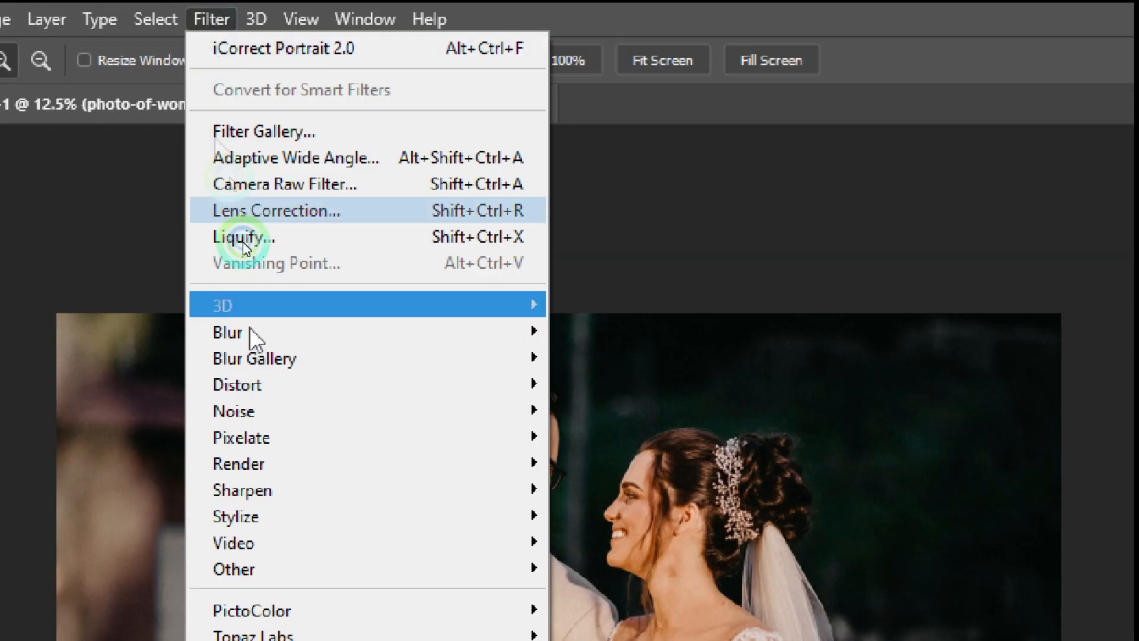
mouse_move(325, 542)
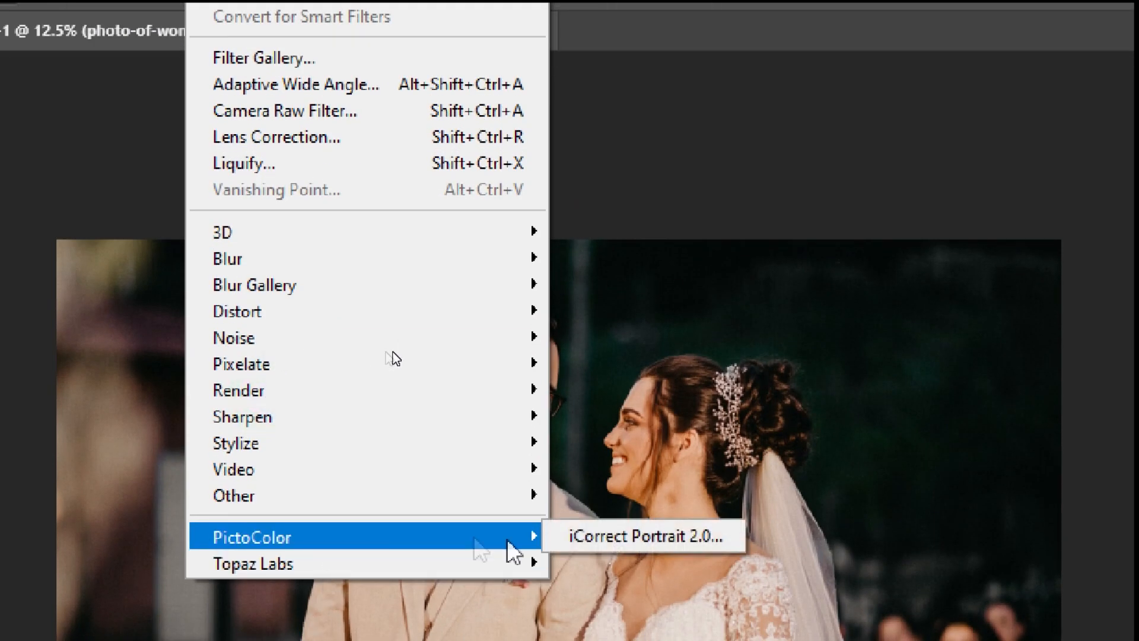
click(585, 537)
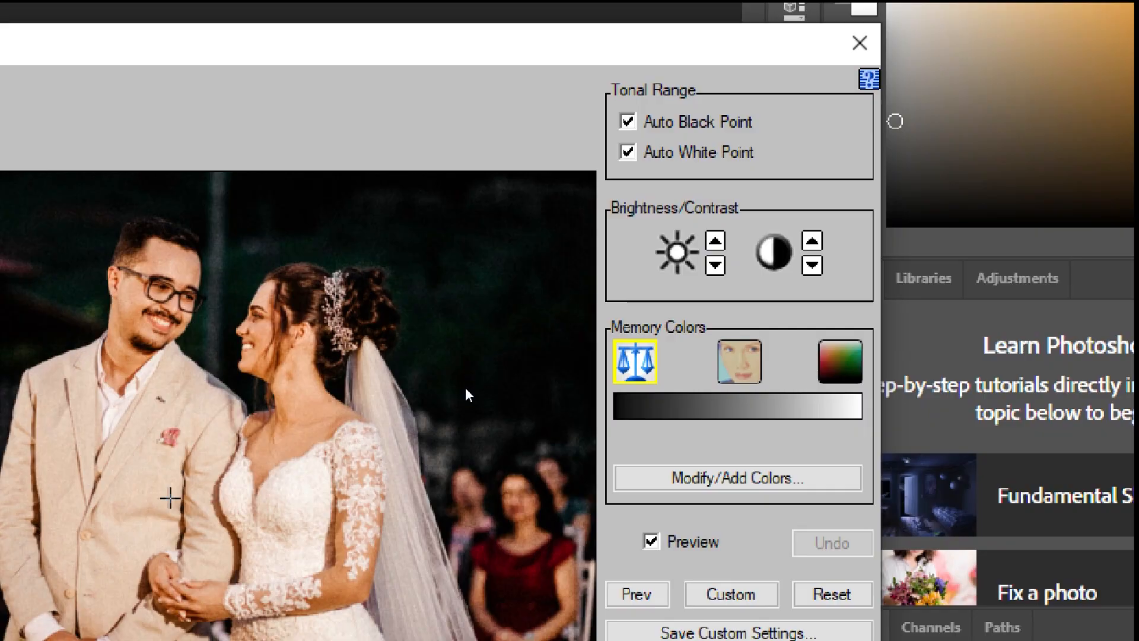
click(741, 369)
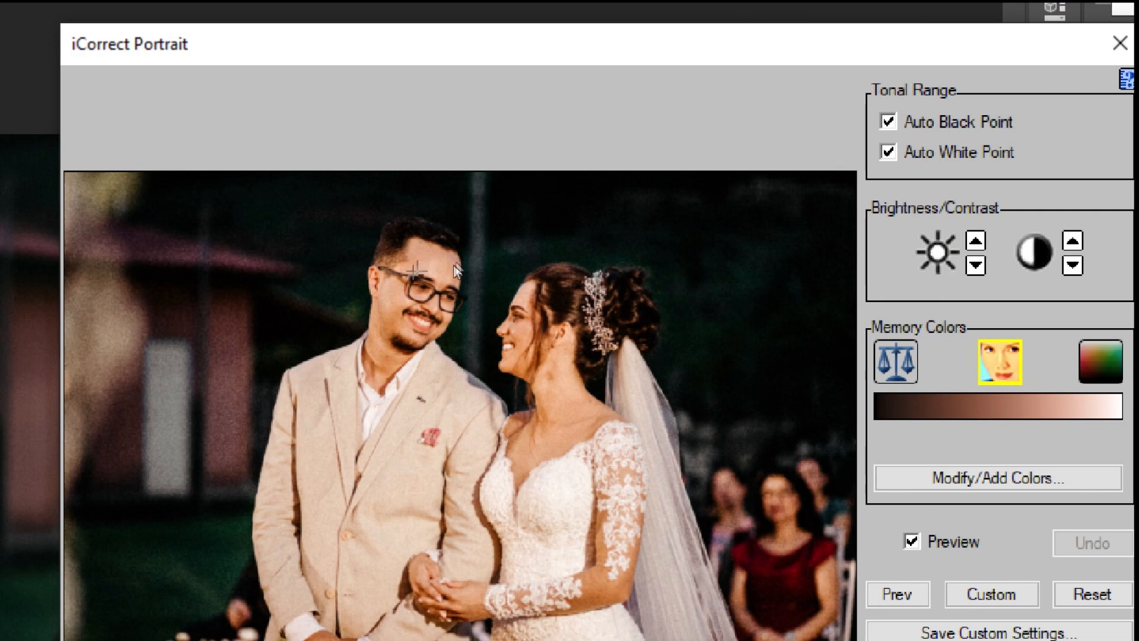
click(444, 279)
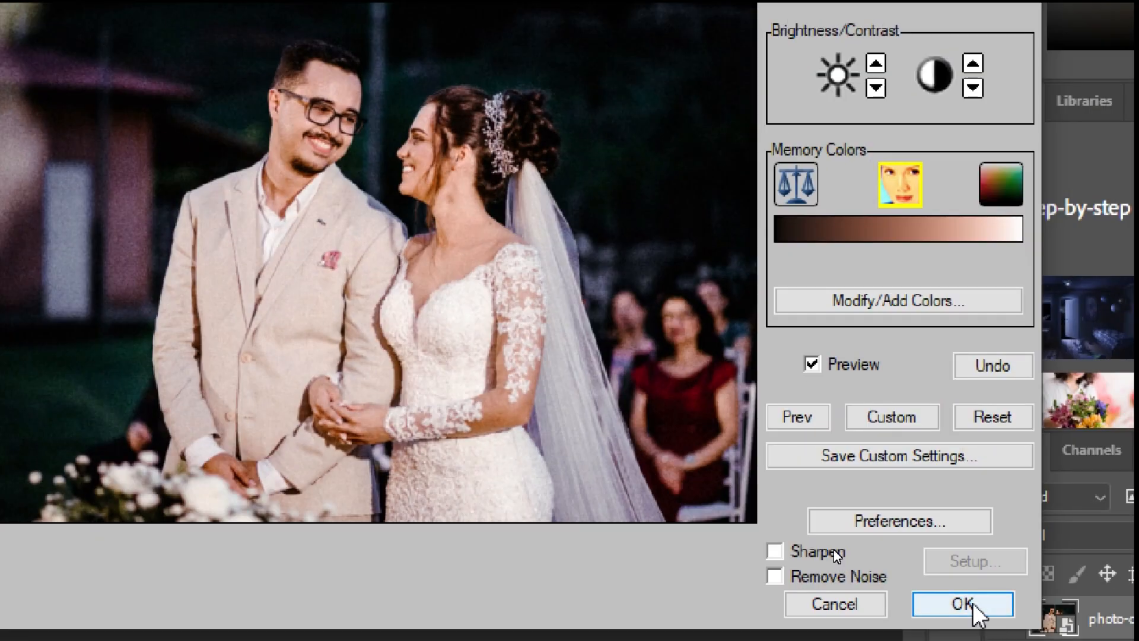
click(834, 549)
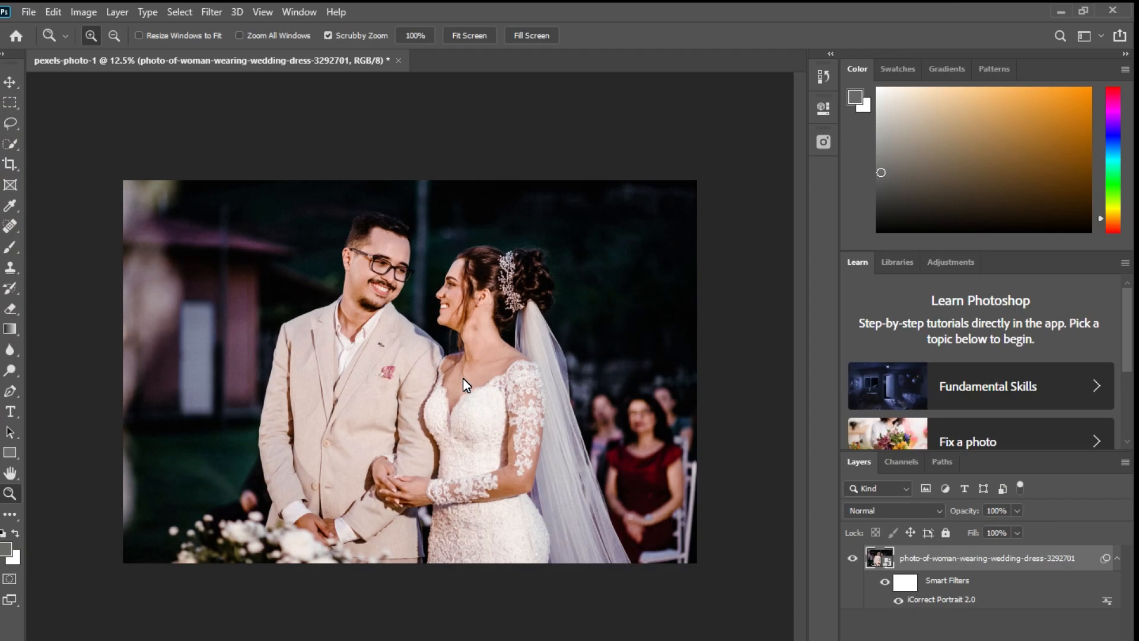
- Undo and redo the iCorrect Portrait filter to compare the wedding photo before and after correction
key(ctrl+z)
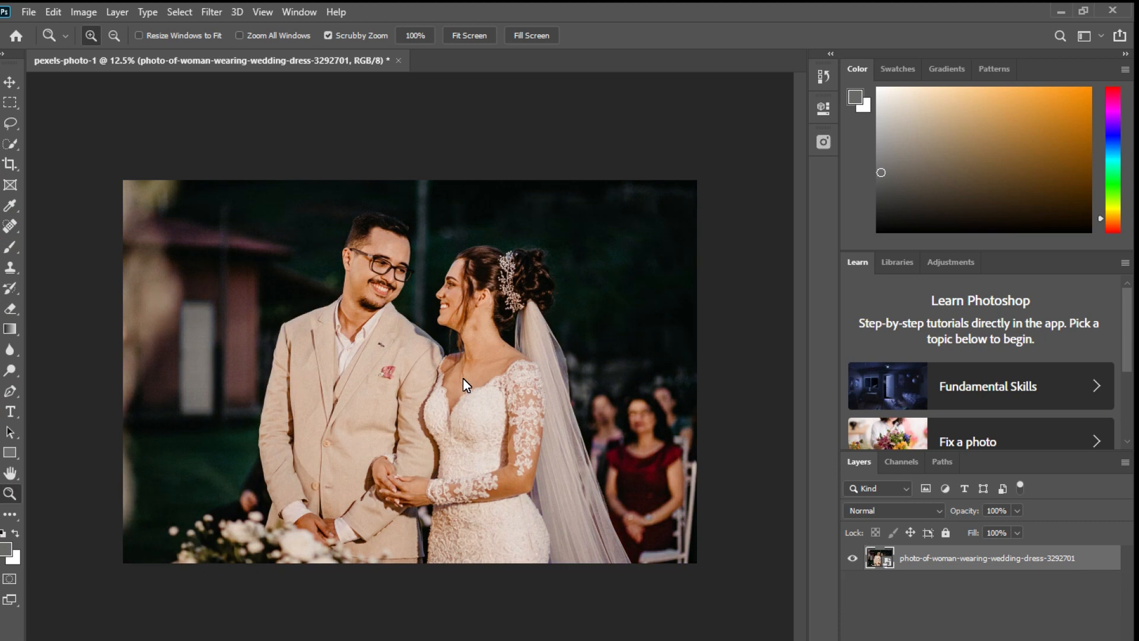
key(ctrl+shift+z)
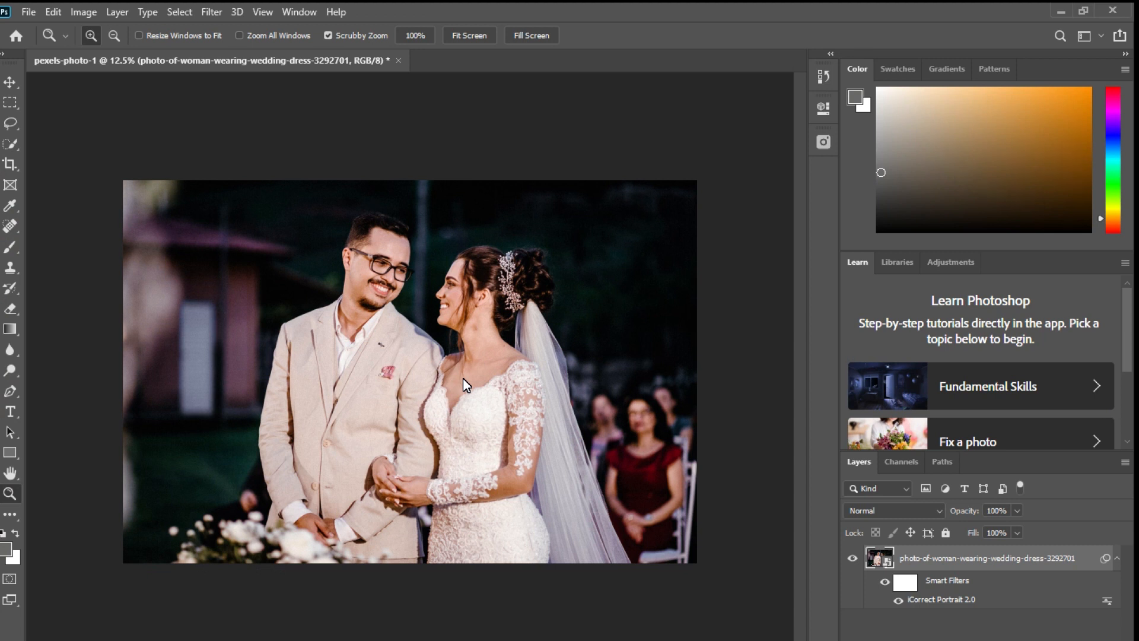
- Minimize Photoshop and switch to Chrome with the blog post "Just 1 click to change Color Correction software"
click(1064, 8)
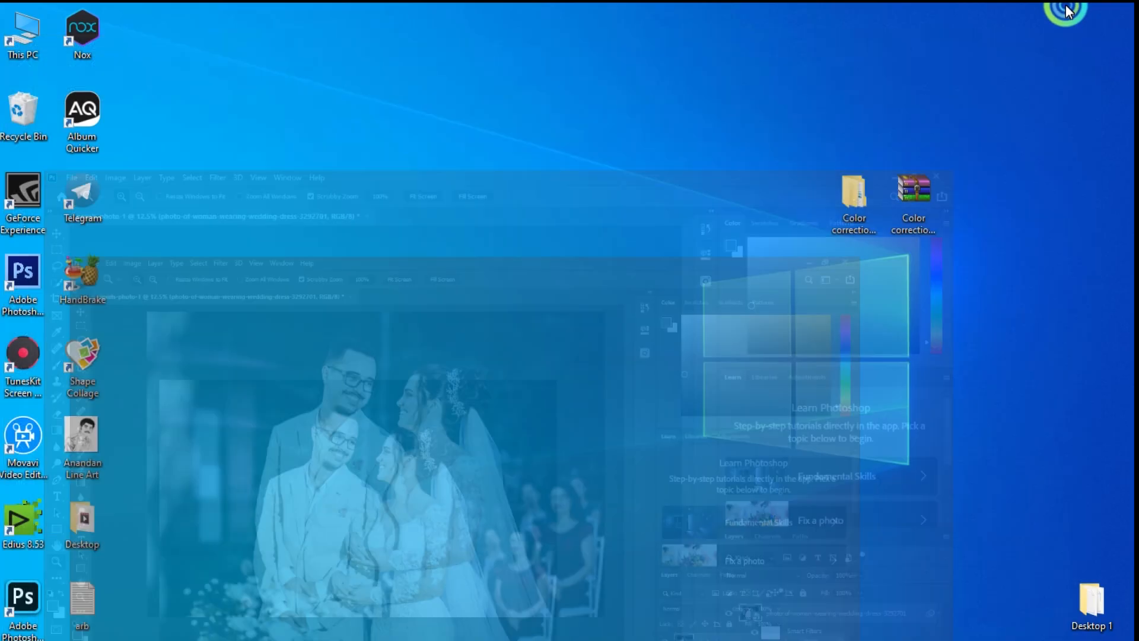
click(356, 570)
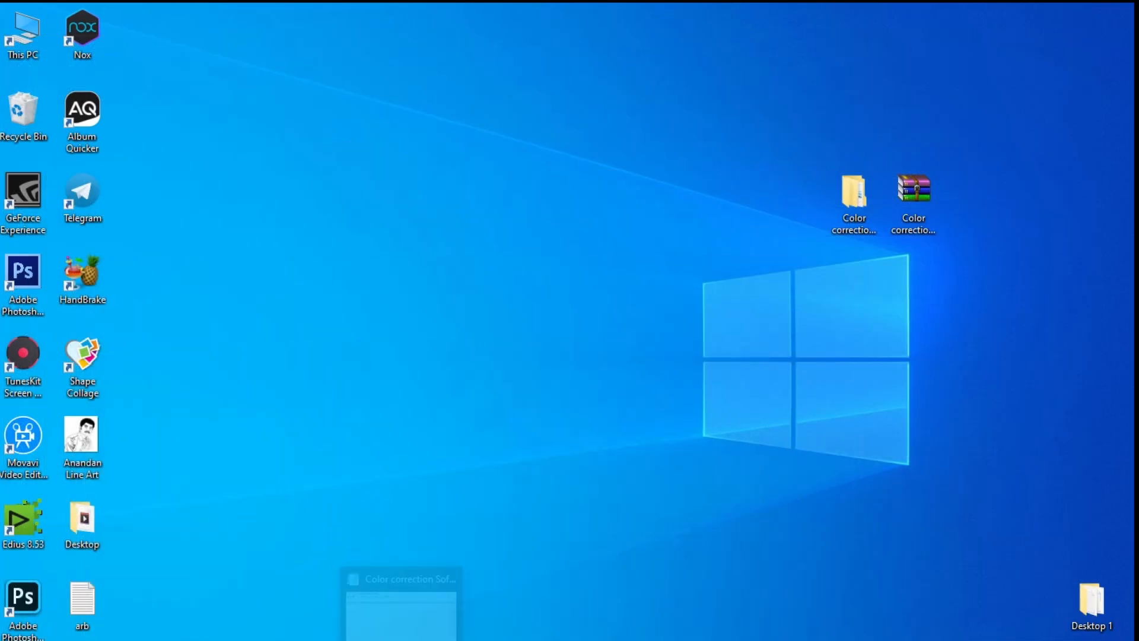
click(237, 611)
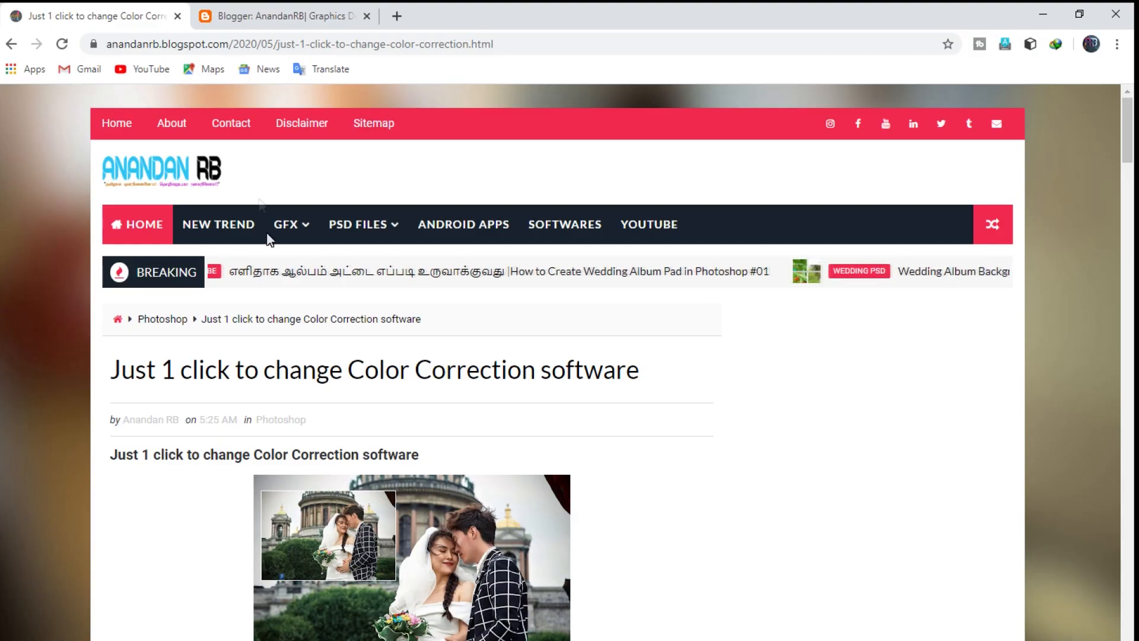
- Review the blog post's plug-in introduction, feature descriptions and before-and-after JPG sample photos
mouse_move(270, 287)
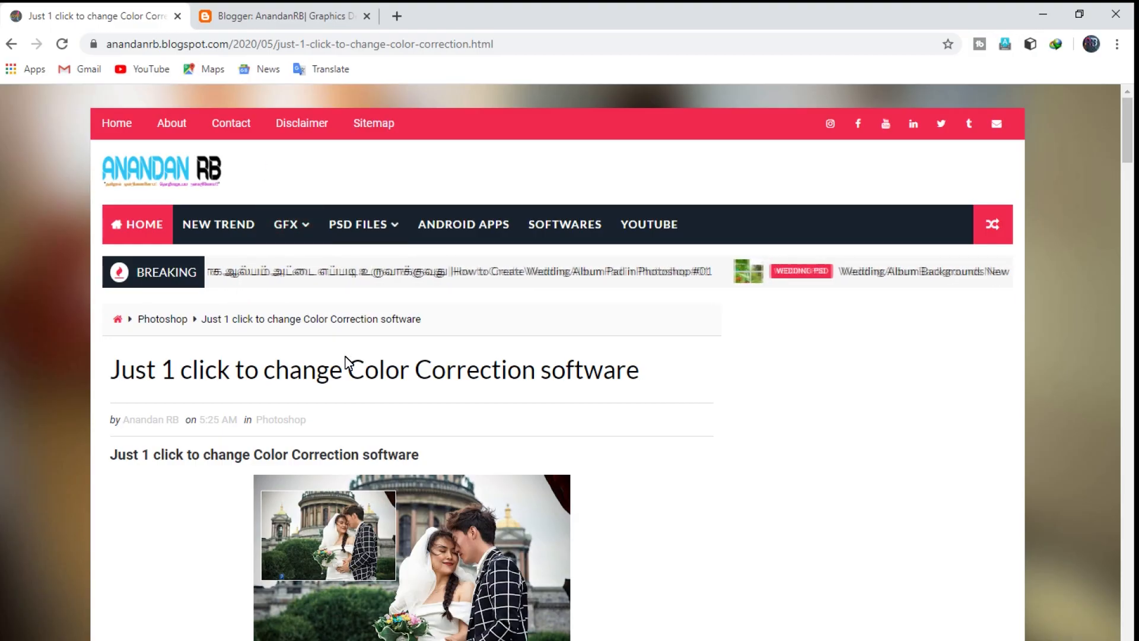
scroll(350, 364, down, 3)
scroll(347, 362, down, 10)
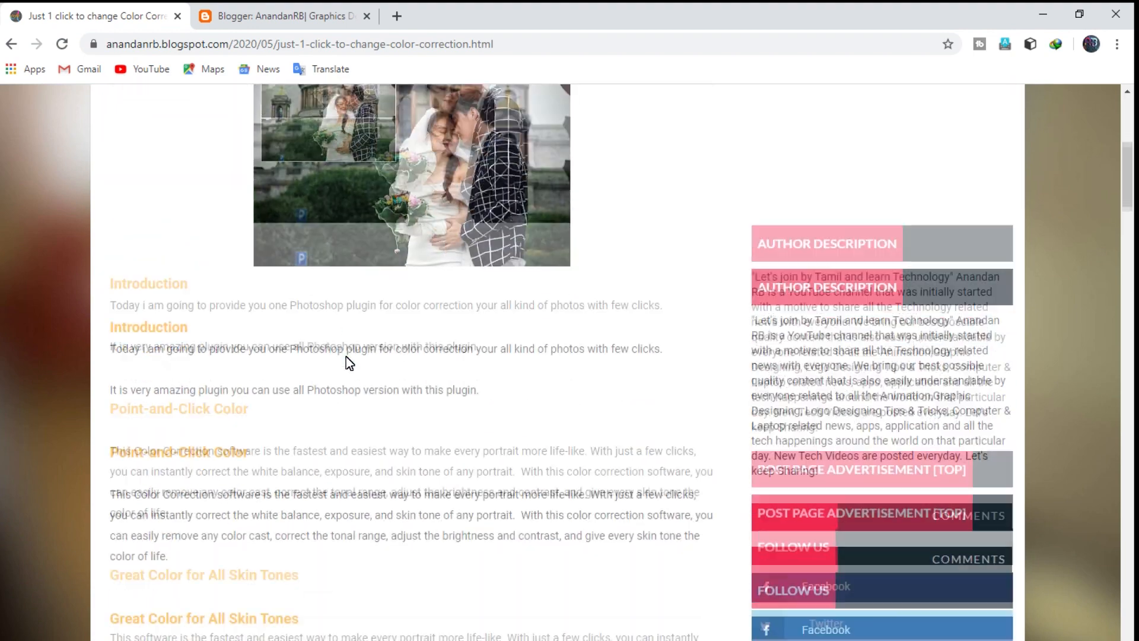
scroll(347, 357, down, 10)
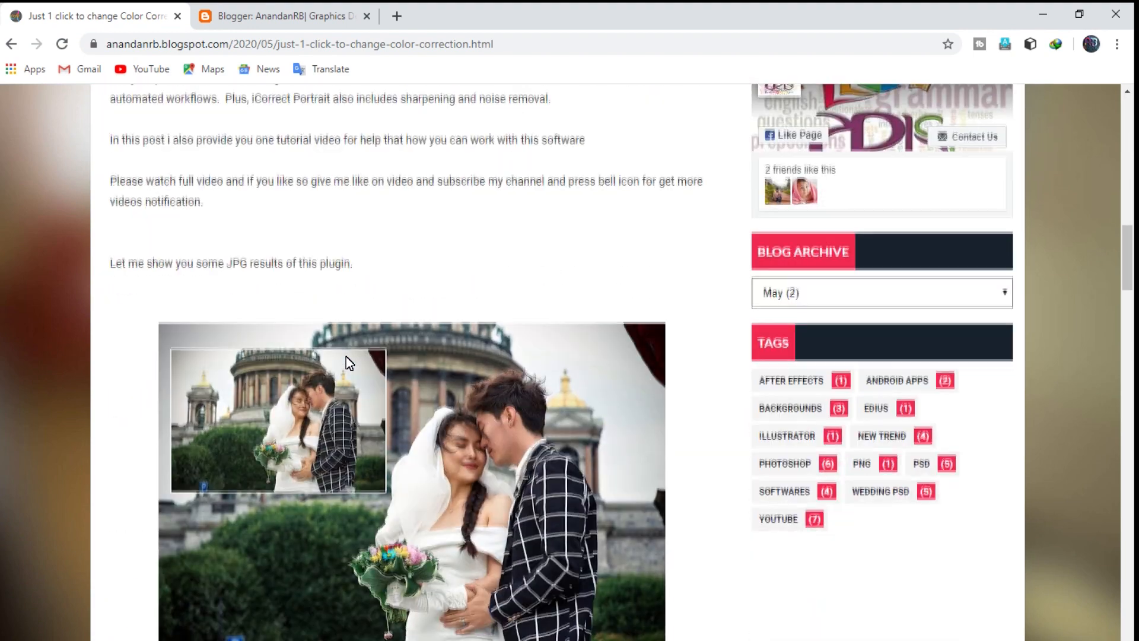
scroll(345, 355, up, 8)
scroll(332, 329, up, 4)
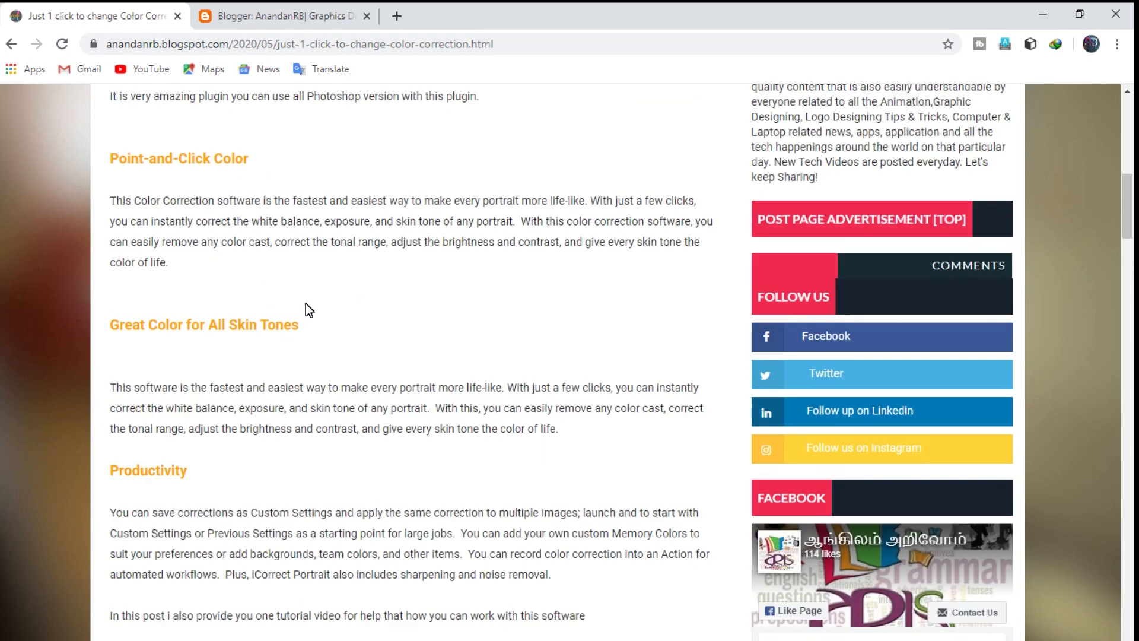
scroll(308, 302, down, 8)
scroll(393, 327, down, 7)
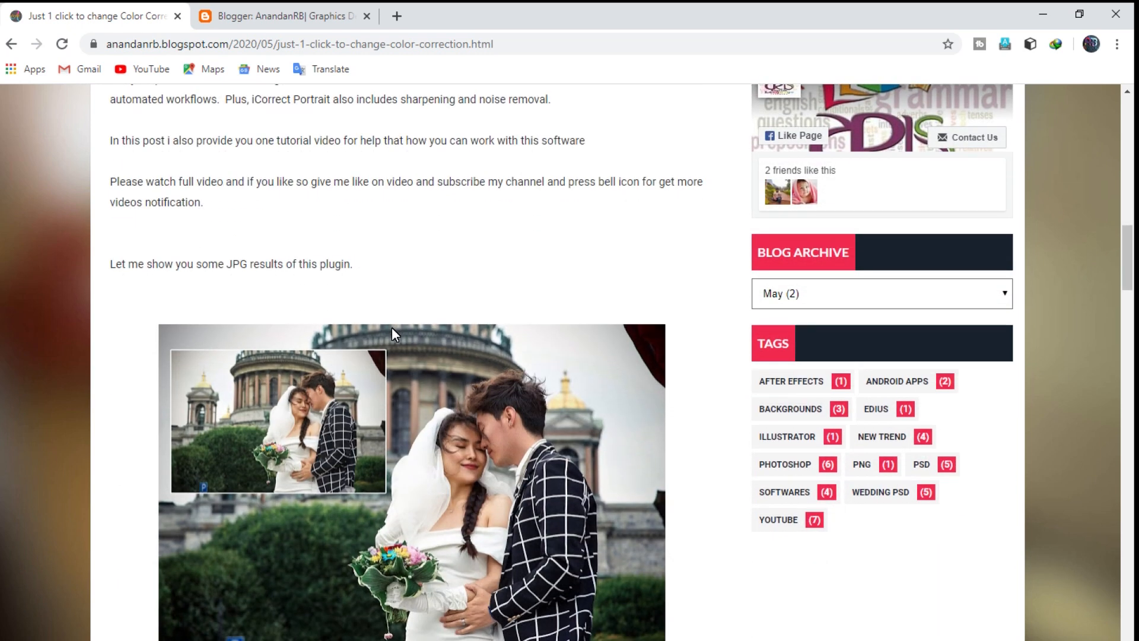
scroll(393, 328, down, 4)
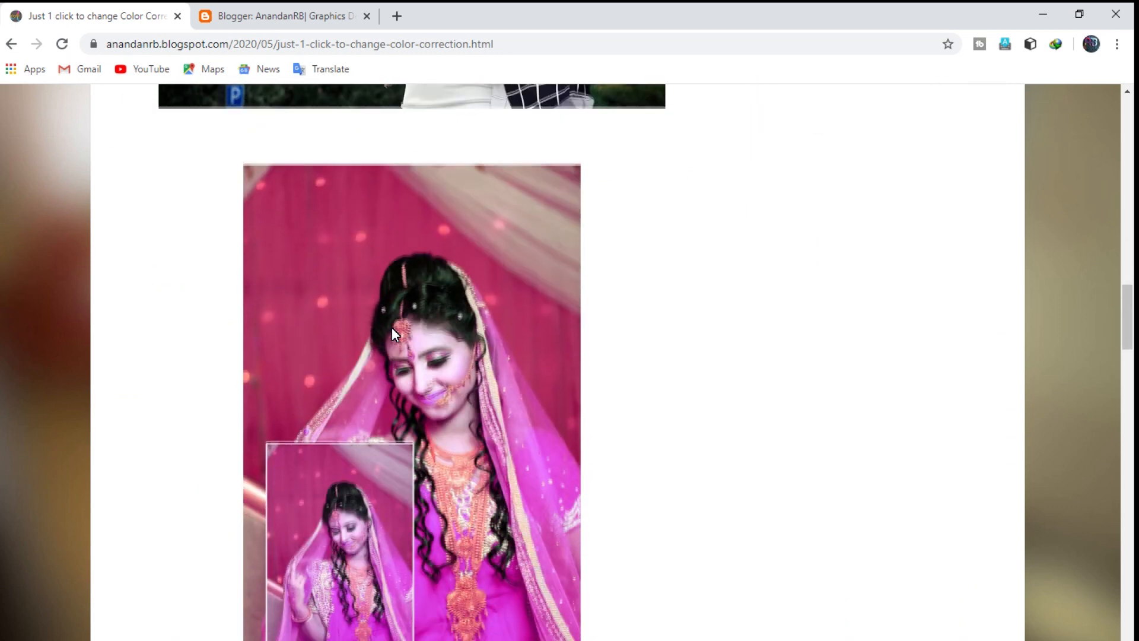
scroll(409, 328, up, 5)
scroll(424, 324, down, 19)
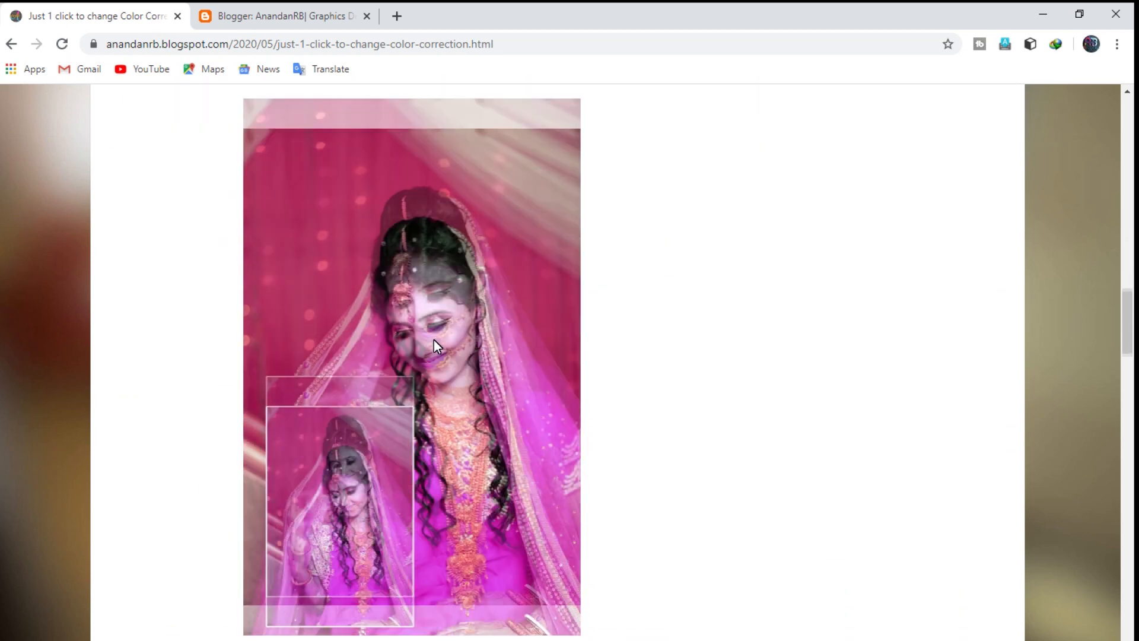
- Open the post's free download link to view Color correction v2.0.rar on Google Drive, and close that page again
scroll(438, 346, down, 7)
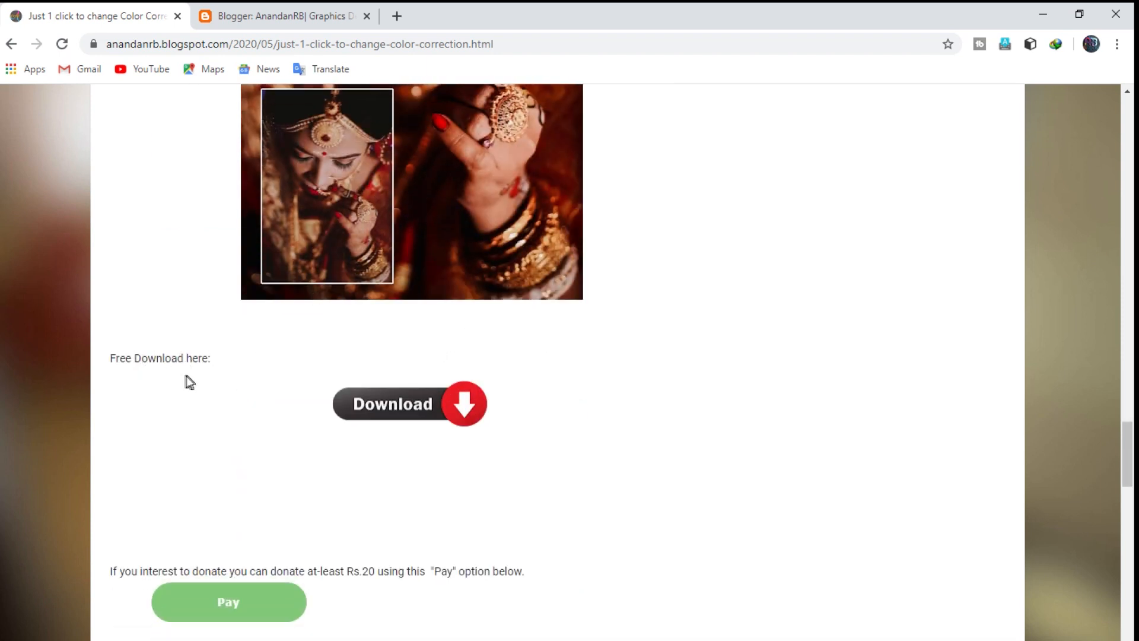
click(401, 412)
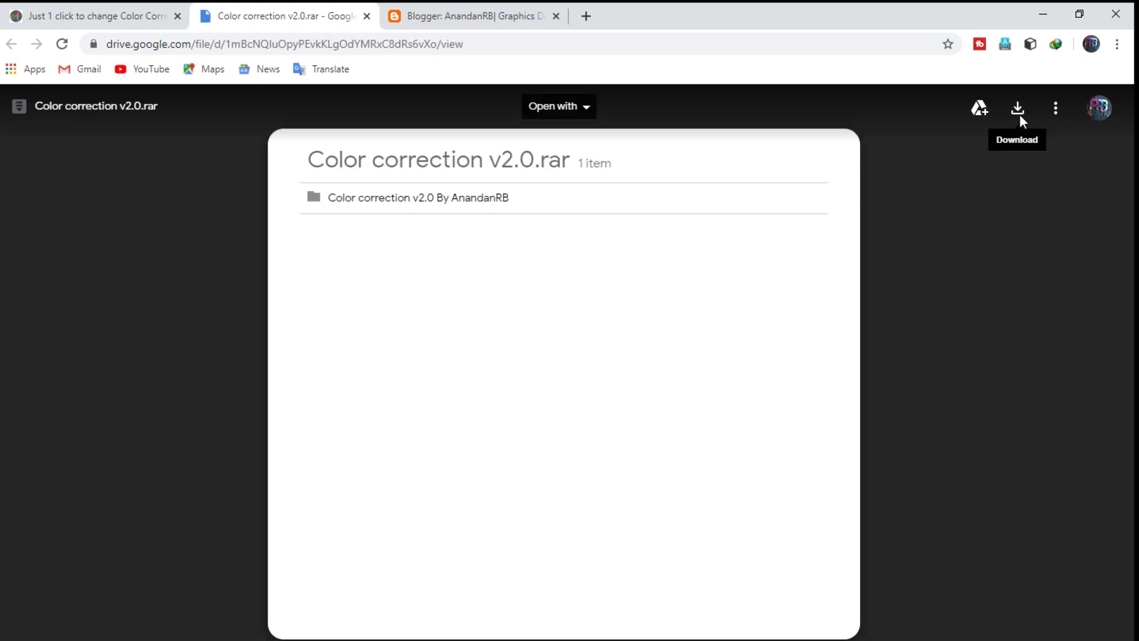
click(368, 18)
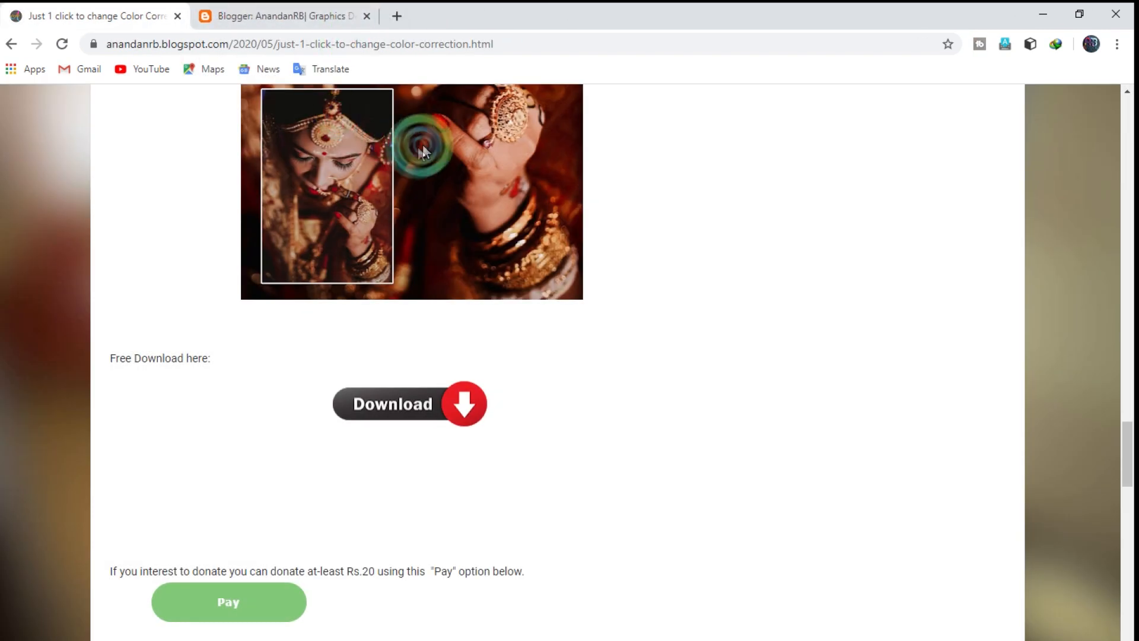